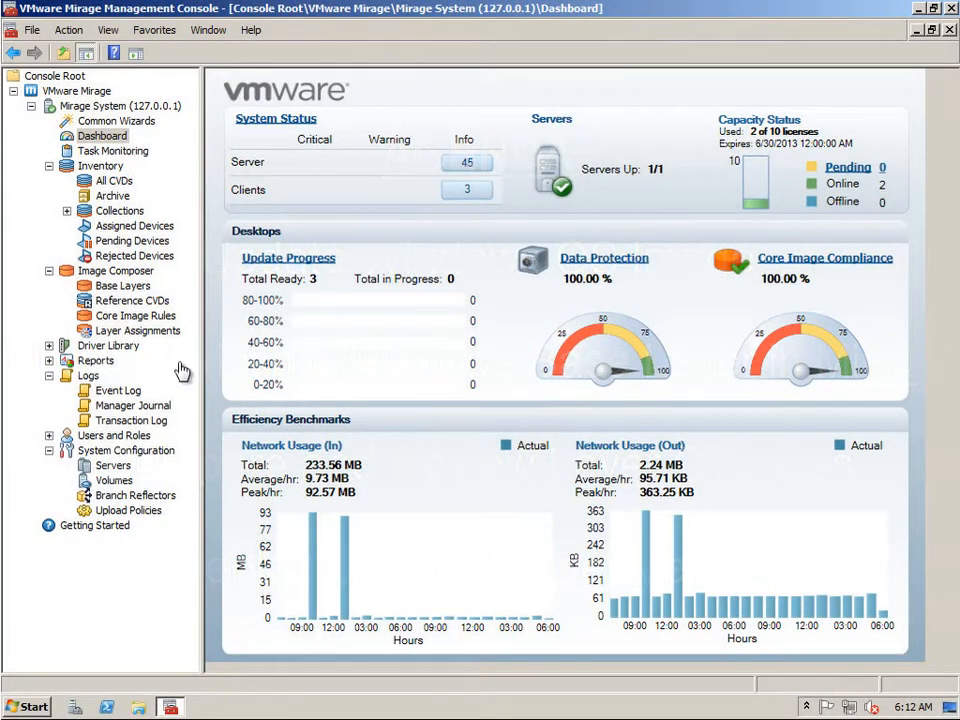
View the properties of the Windows 7 Ultimate 64bit SP1 Base Layer version 1.0.
click(122, 285)
click(395, 200)
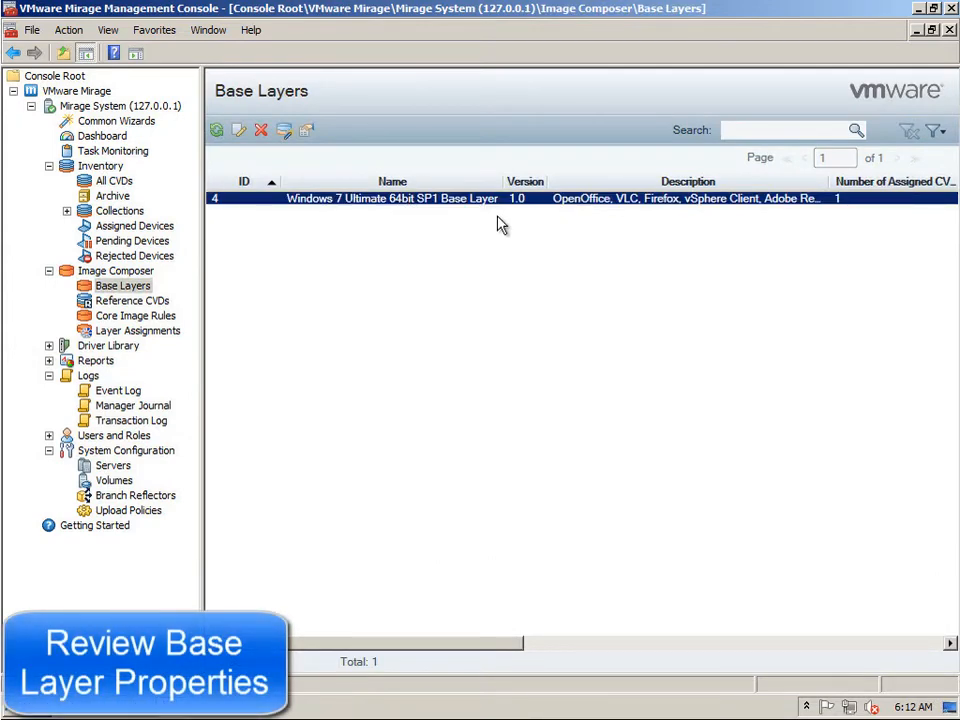
right_click(616, 201)
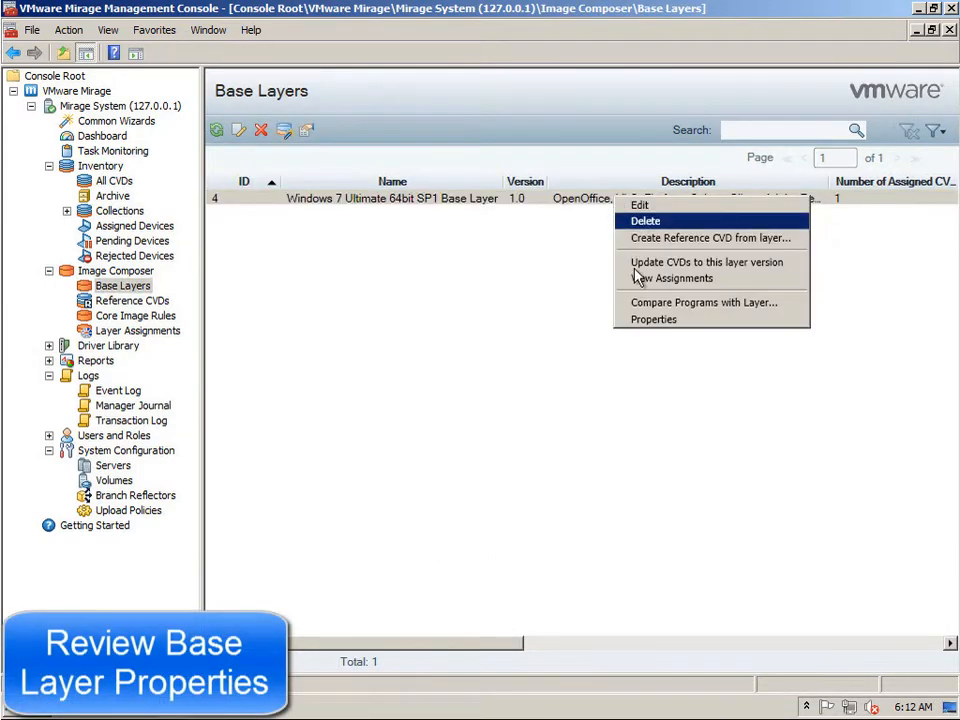
click(653, 319)
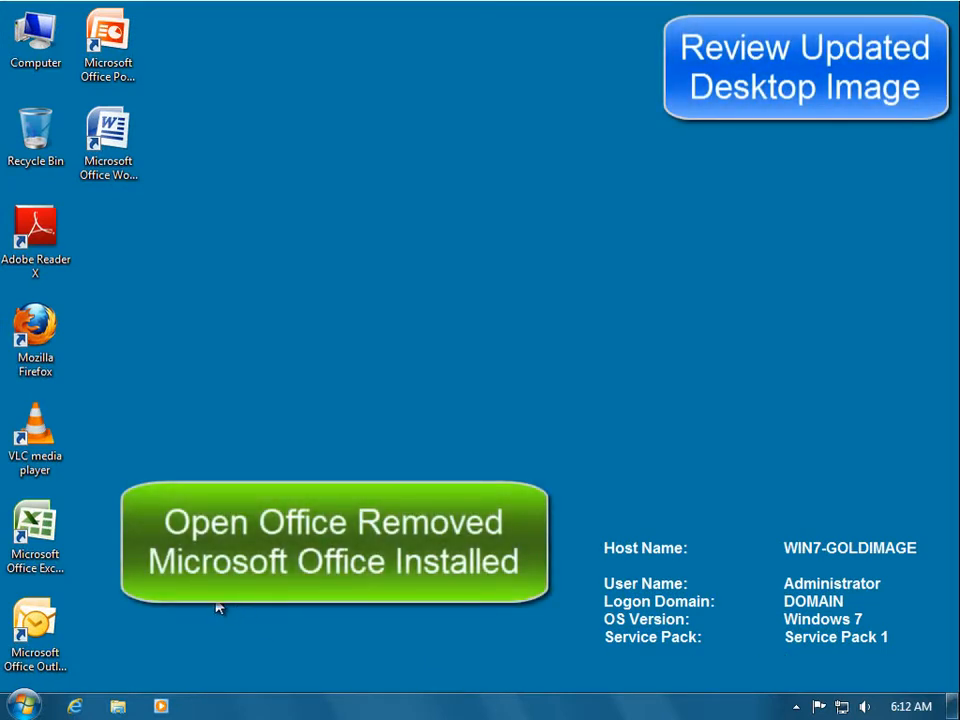
Check the Microsoft Office Excel, Outlook, PowerPoint and Word shortcuts on the WIN7-GOLDIMAGE desktop.
click(44, 540)
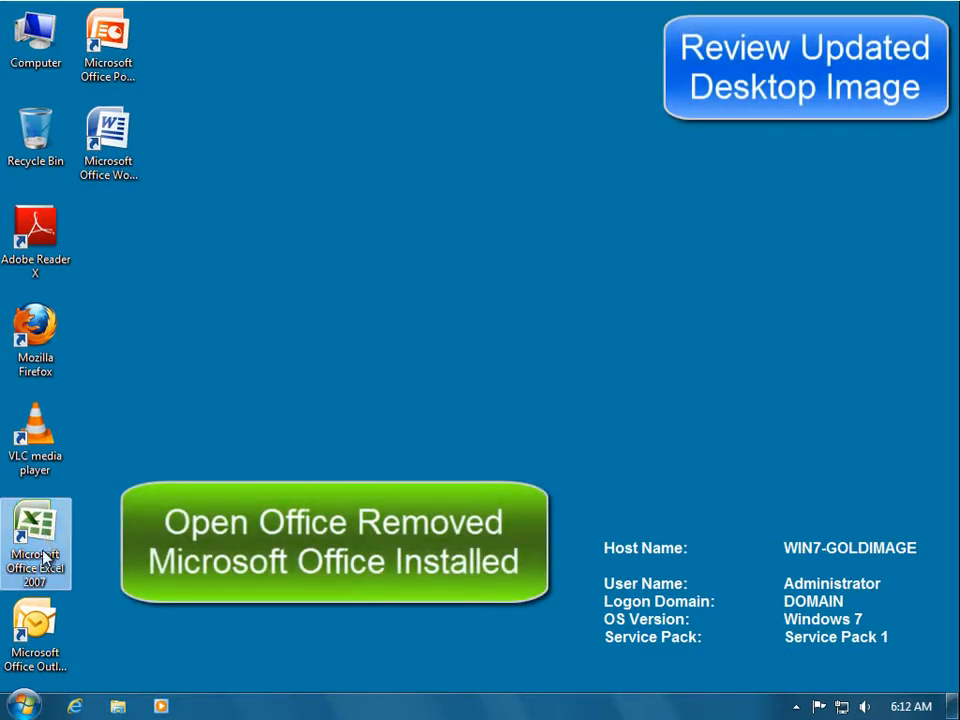
click(44, 620)
click(112, 44)
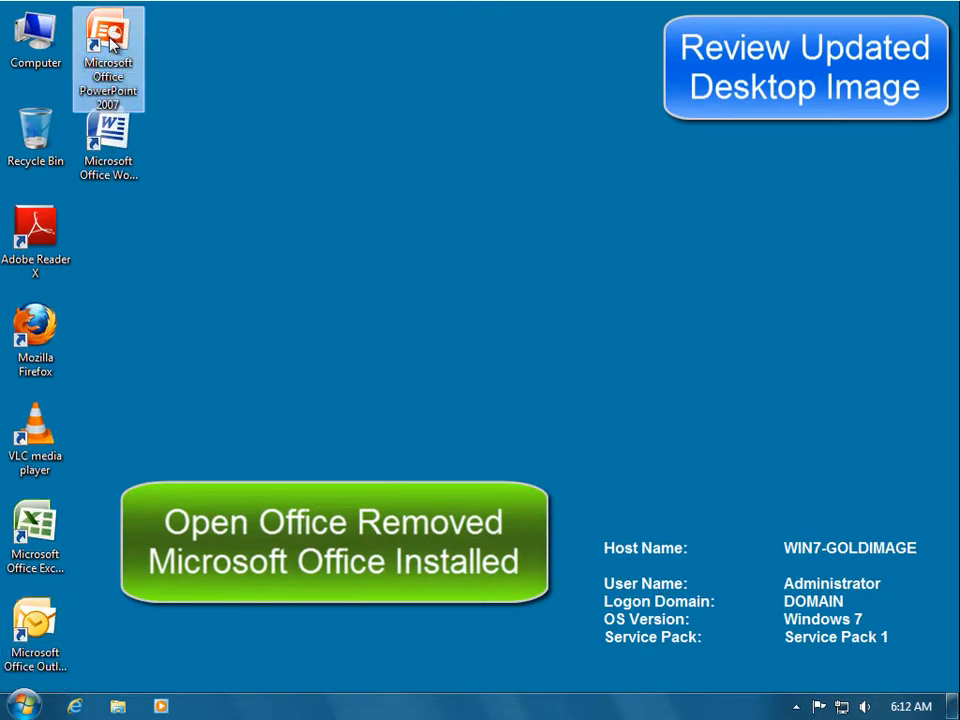
click(108, 130)
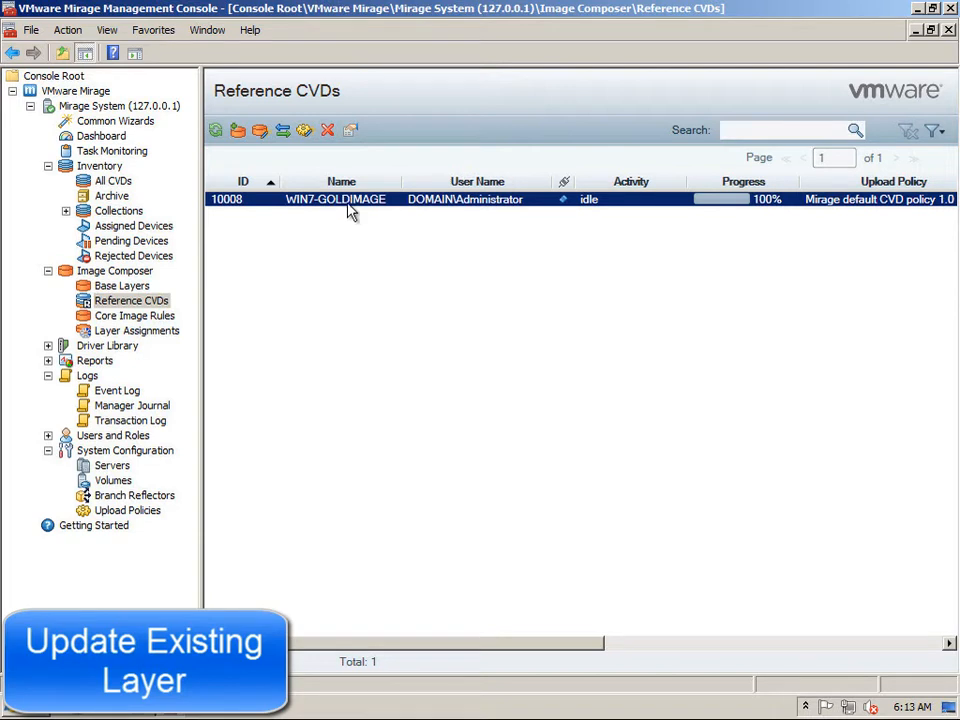
Start a layer capture from the WIN7-GOLDIMAGE reference CVD, set to update an existing layer.
right_click(350, 206)
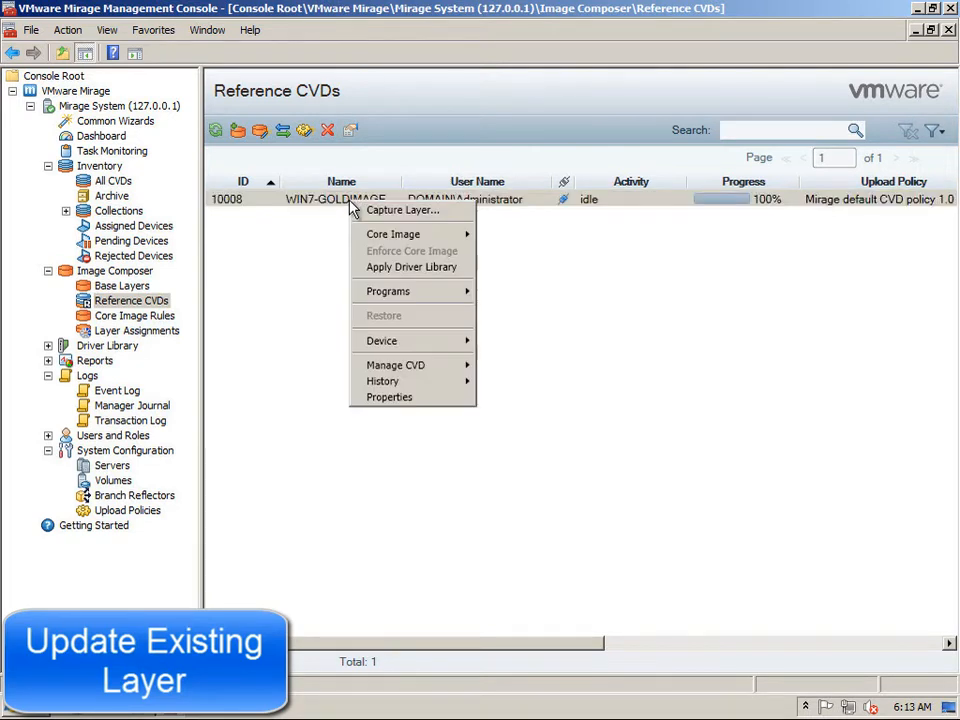
click(443, 216)
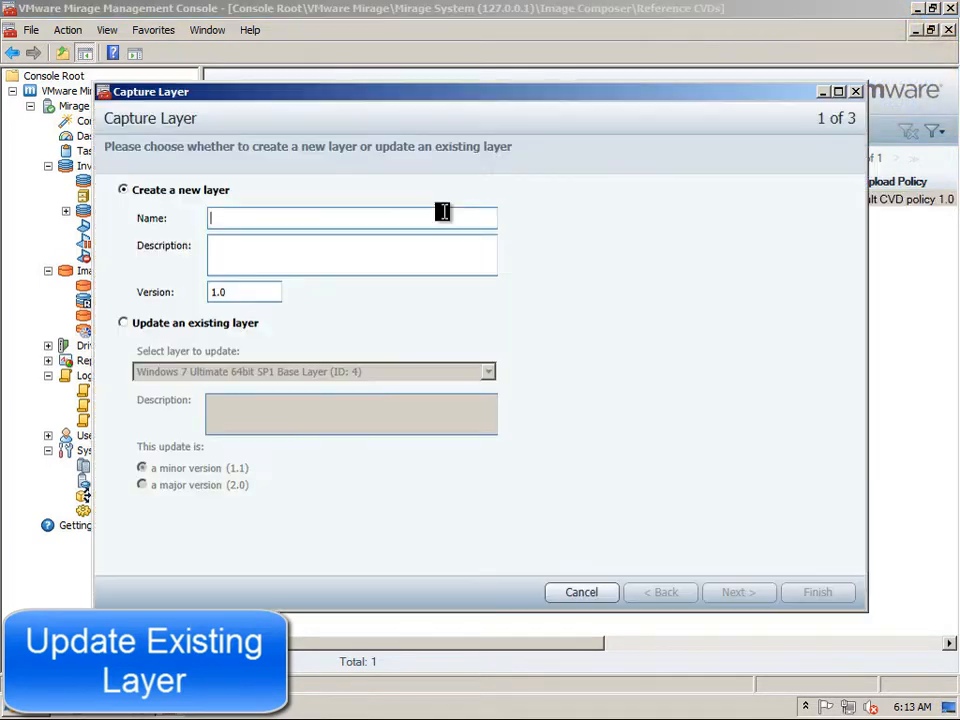
click(151, 329)
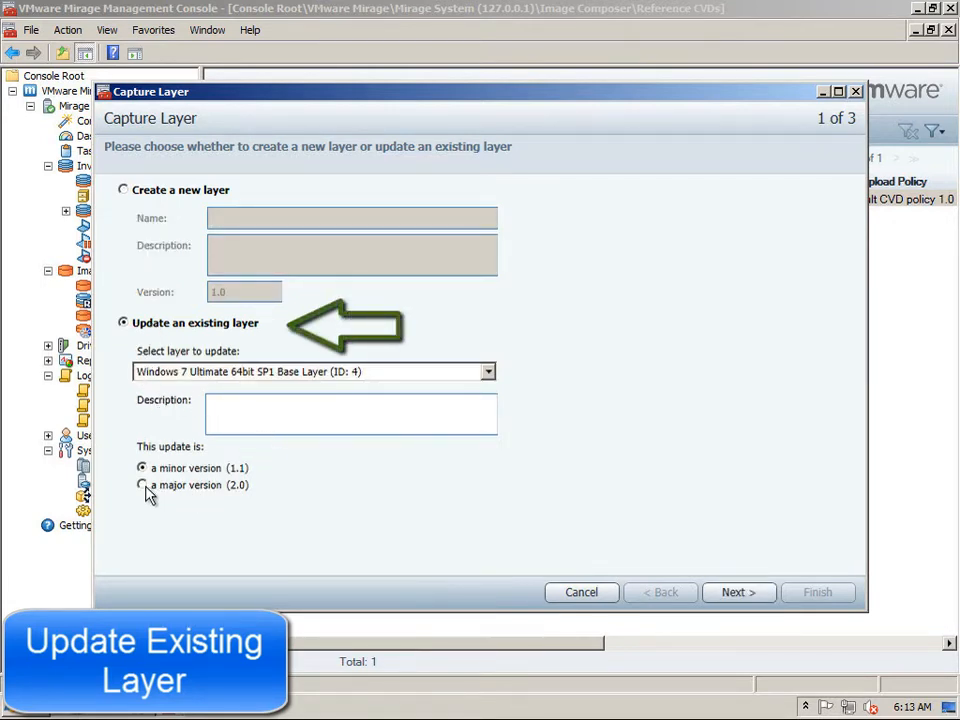
Capture the update as major version 2.0, described as "replaced OpenOffice with Microsoft Office 2007 Utimate", and switch to the task list.
click(240, 420)
text(re)
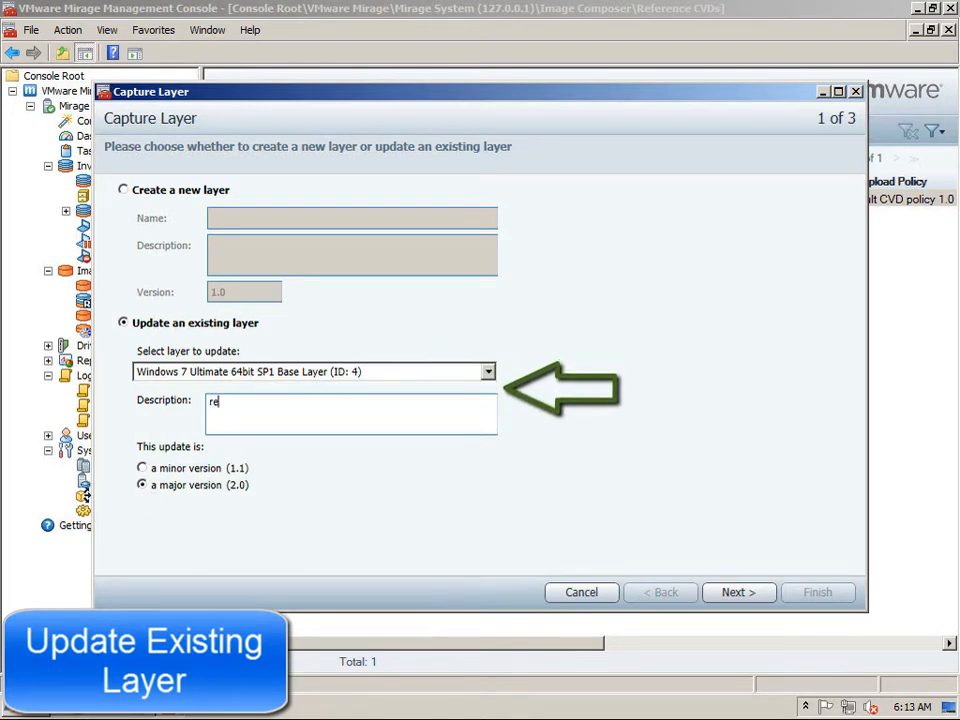
text(placed OpenOffice with Mi)
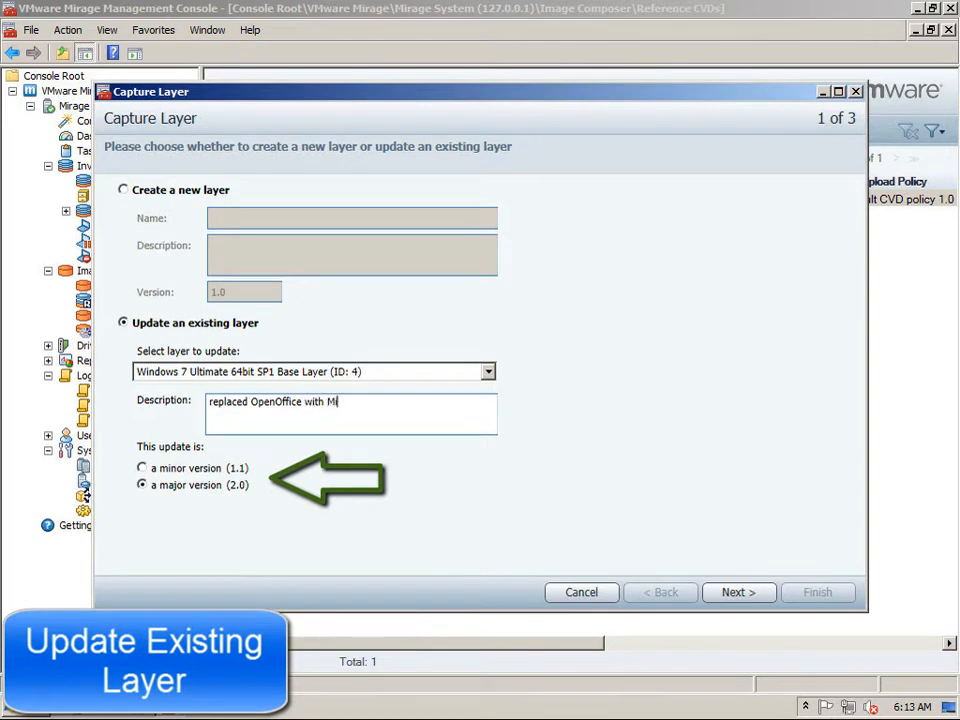
text(crosoft Office)
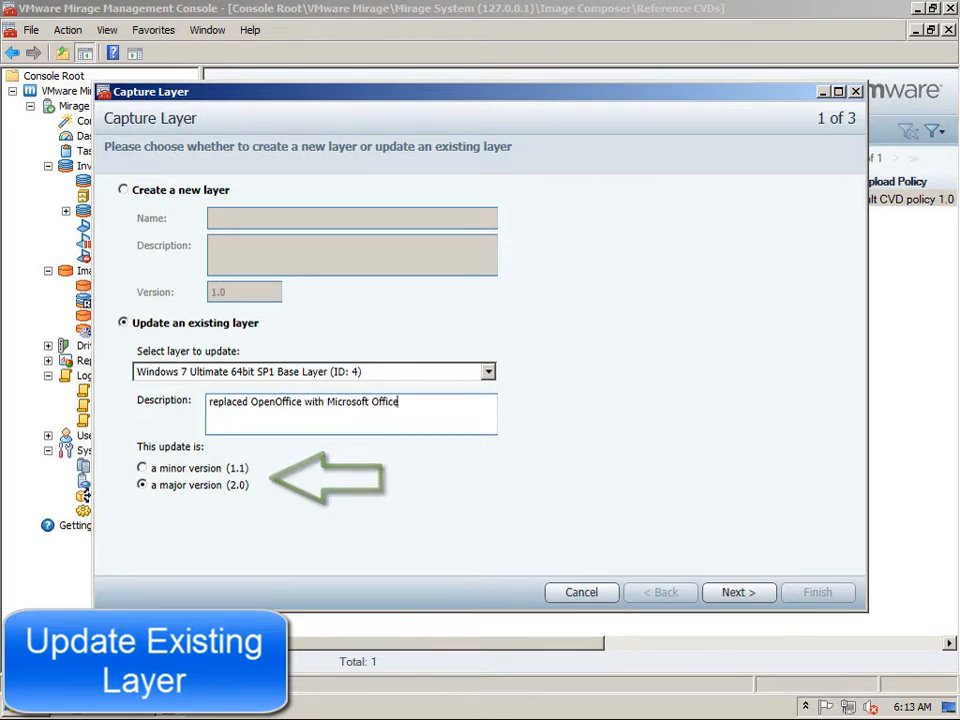
text( 2007 Utimate)
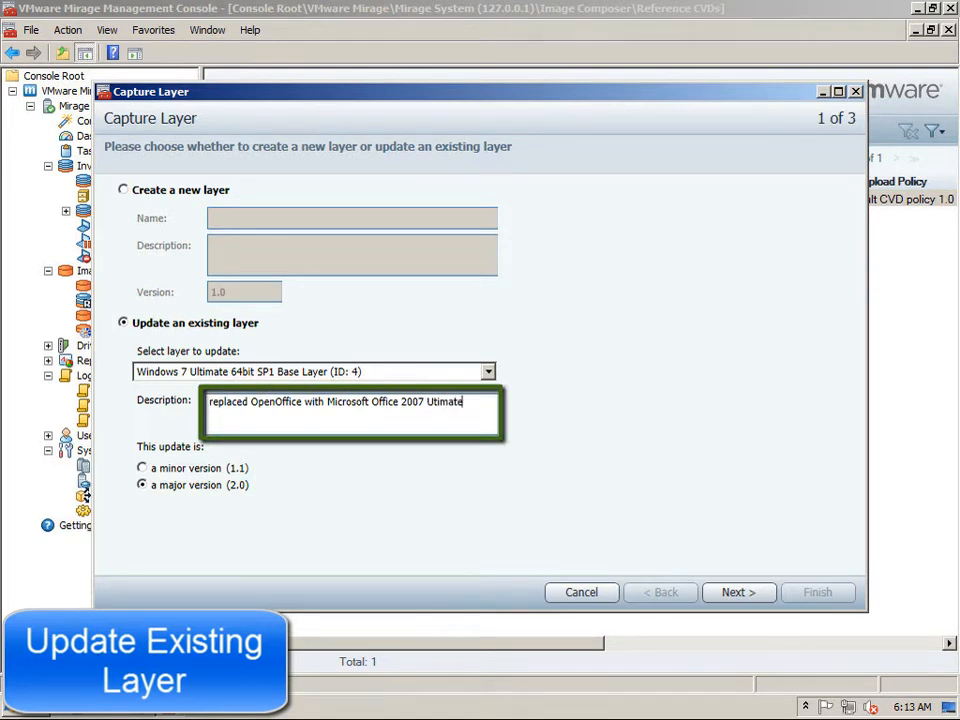
click(736, 592)
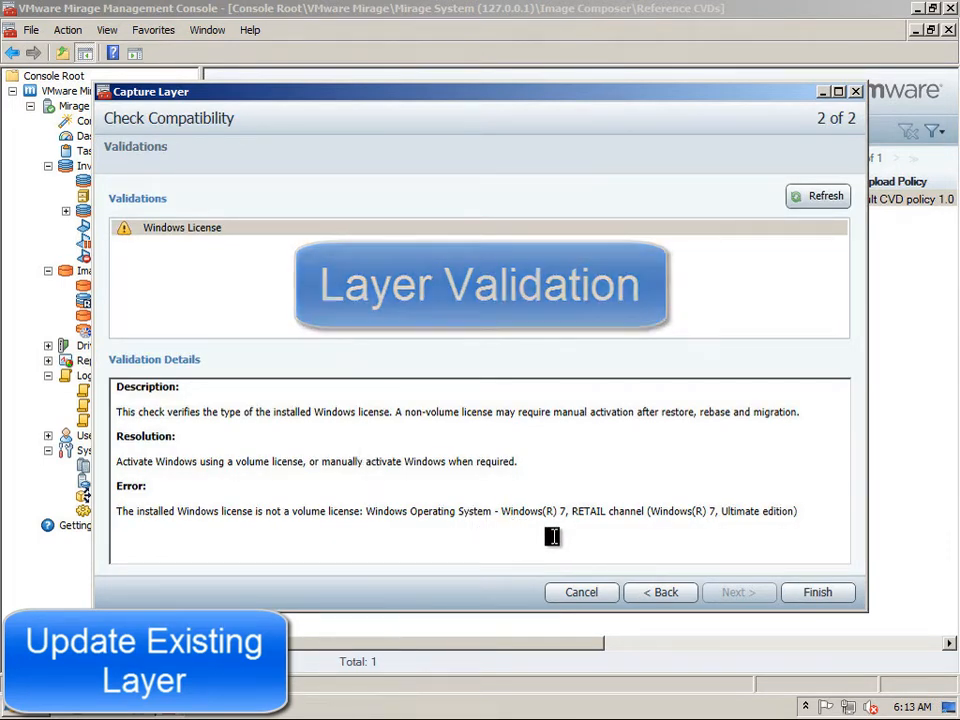
click(838, 594)
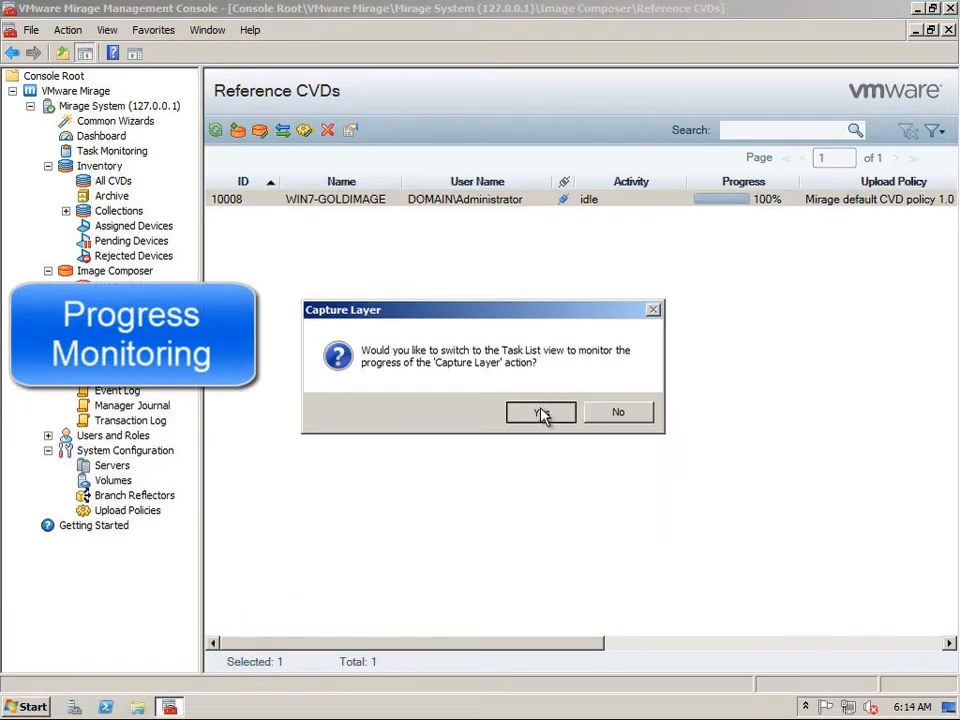
click(541, 414)
Check the layer capture's progress in the task list and through the Mirage client on the WIN7-GOLDIMAGE desktop.
click(345, 205)
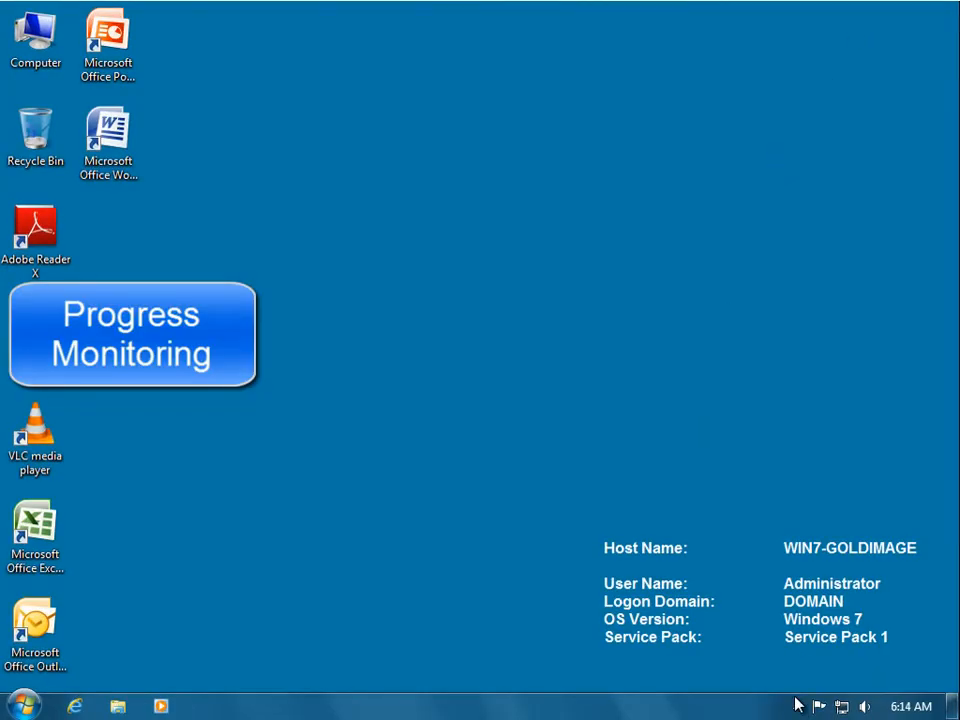
click(796, 705)
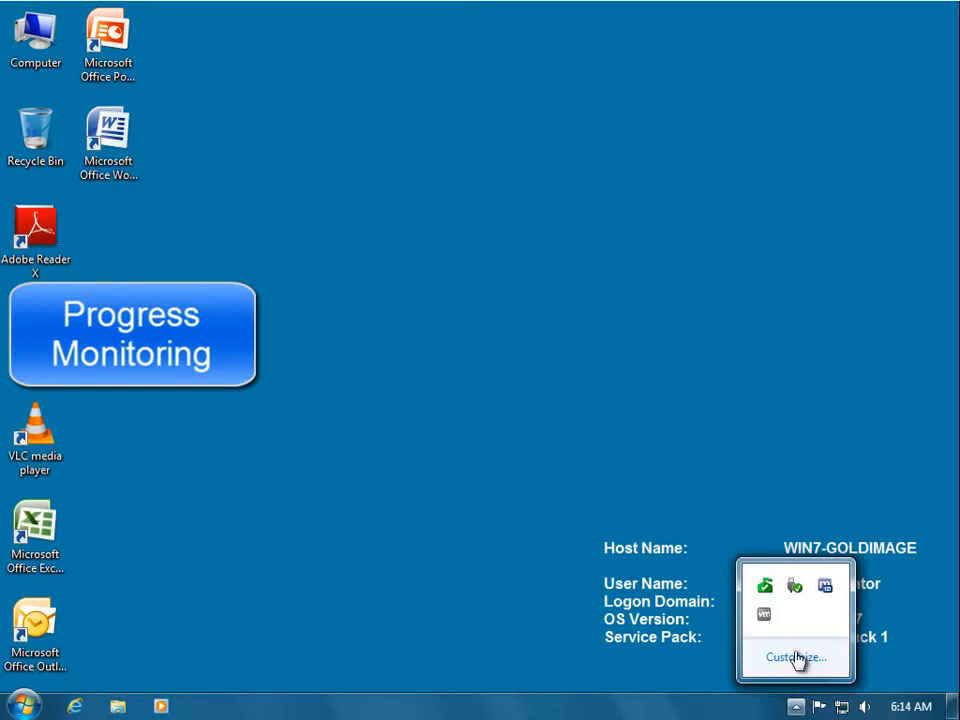
click(823, 586)
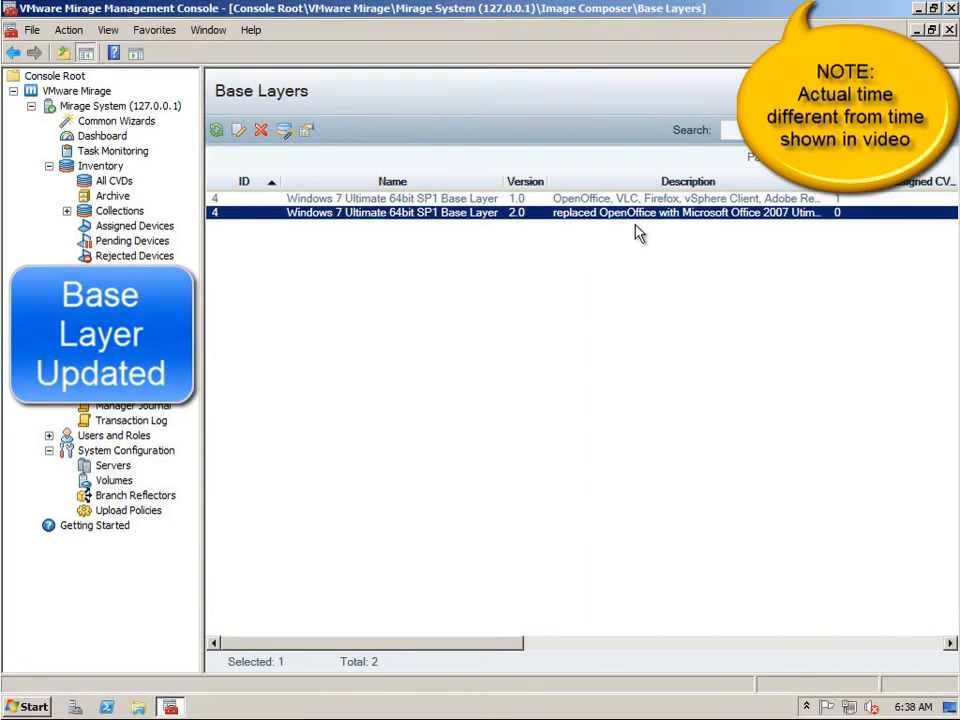
Review the general properties and program files of base layer version 2.0, locating Microsoft Office Ultimate 2007.
right_click(640, 213)
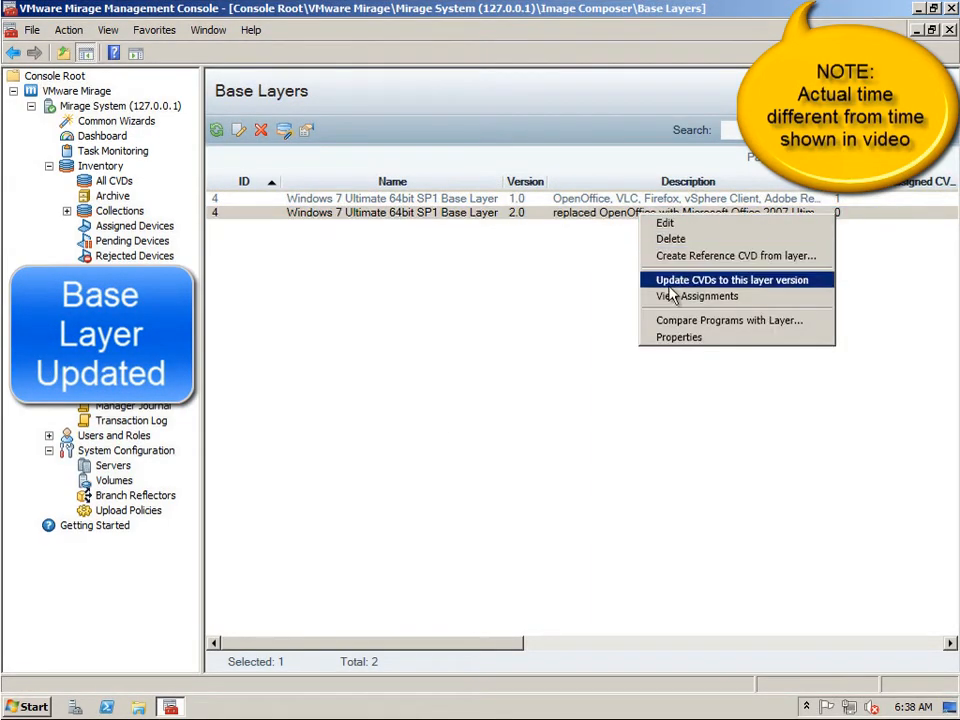
click(678, 337)
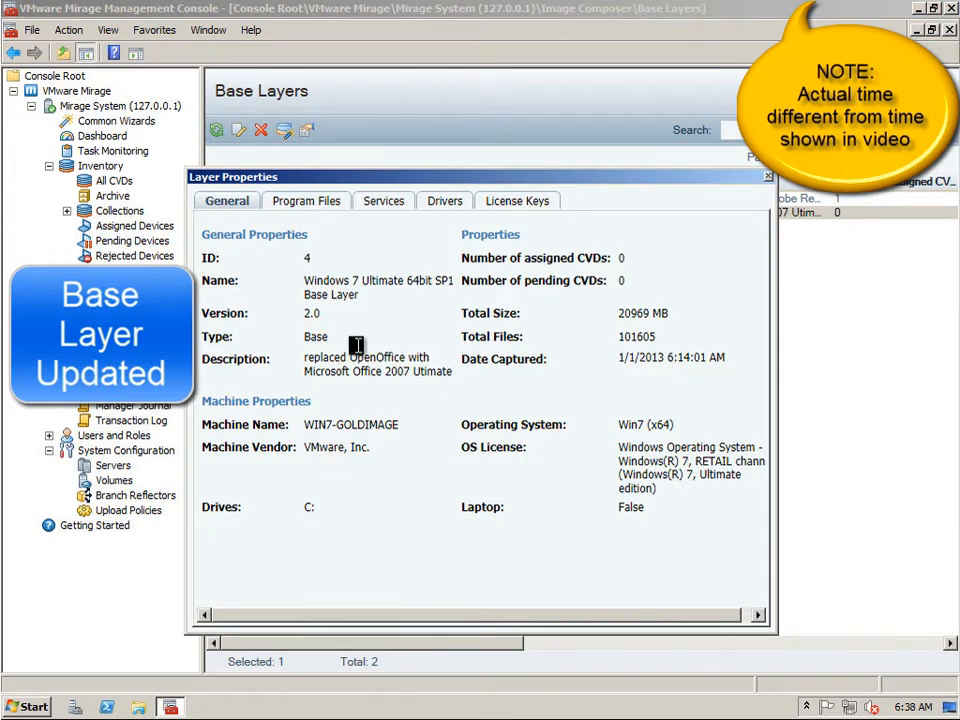
click(325, 203)
click(396, 426)
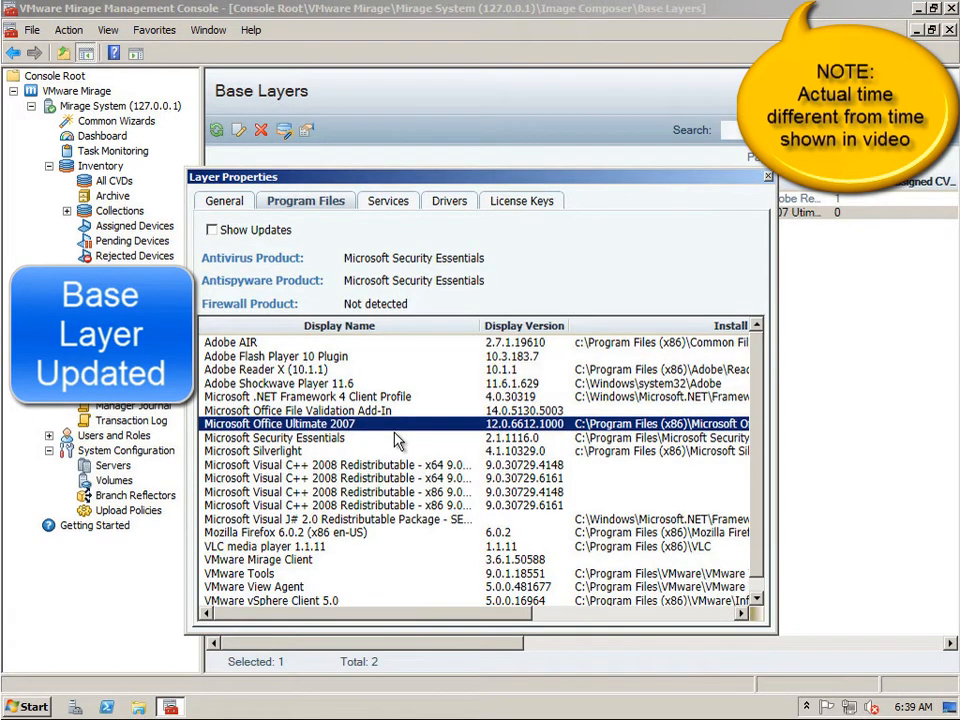
click(767, 177)
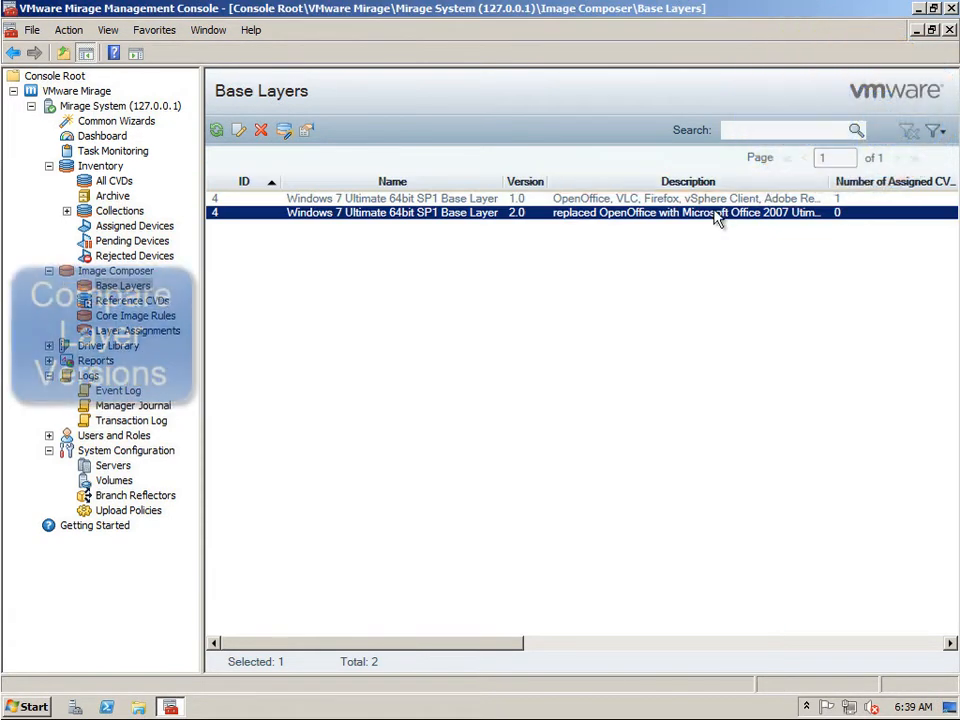
Compare the programs of base layer version 2.0 with those of layer version 1.0.
right_click(715, 220)
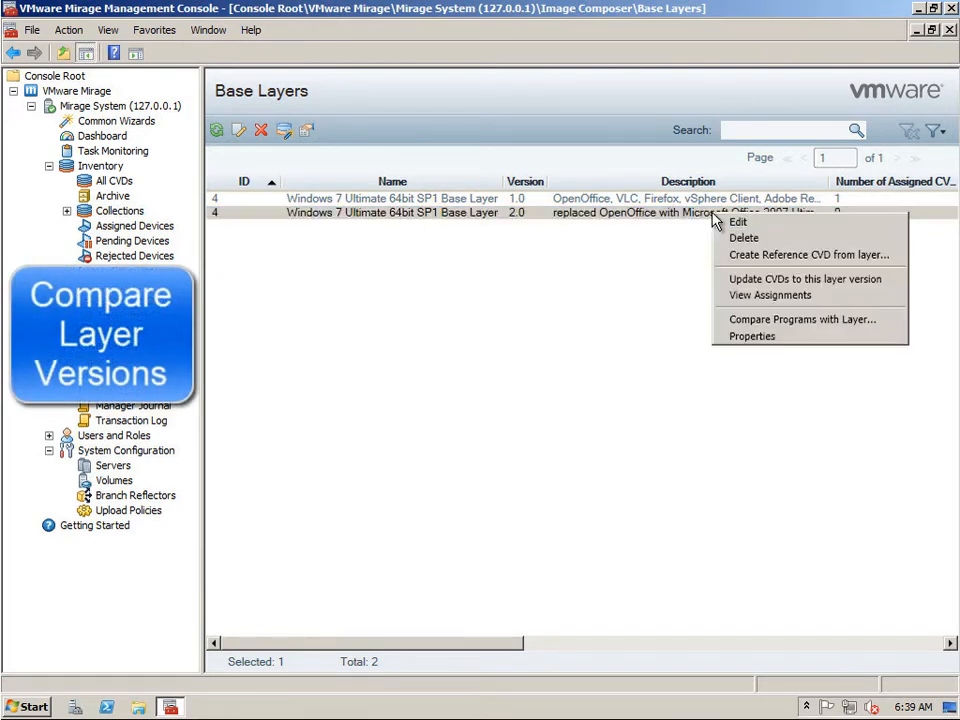
click(753, 321)
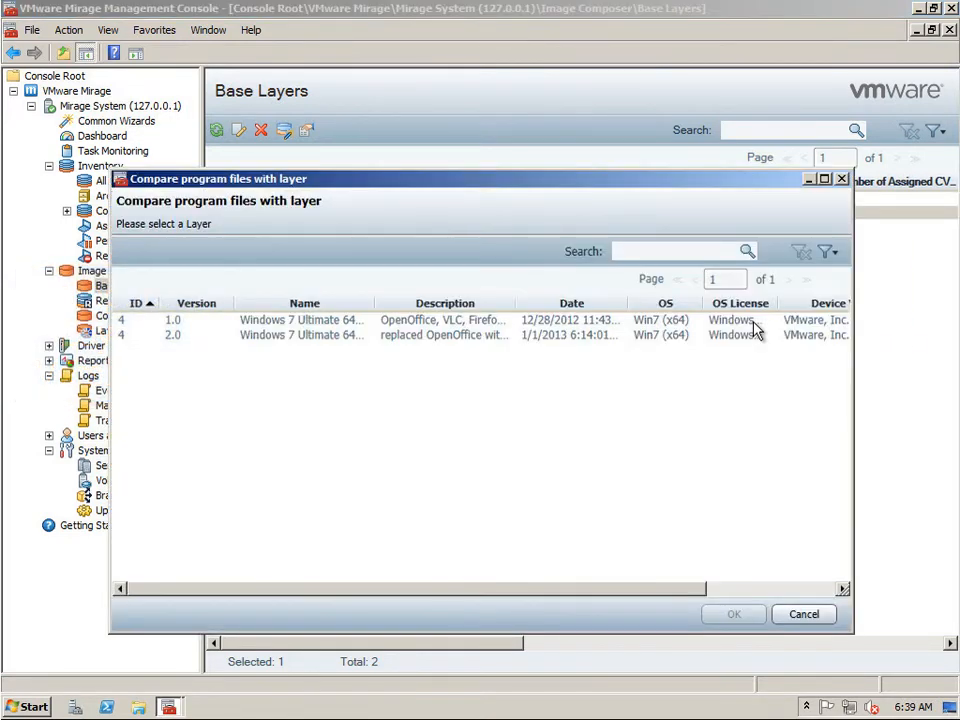
click(470, 320)
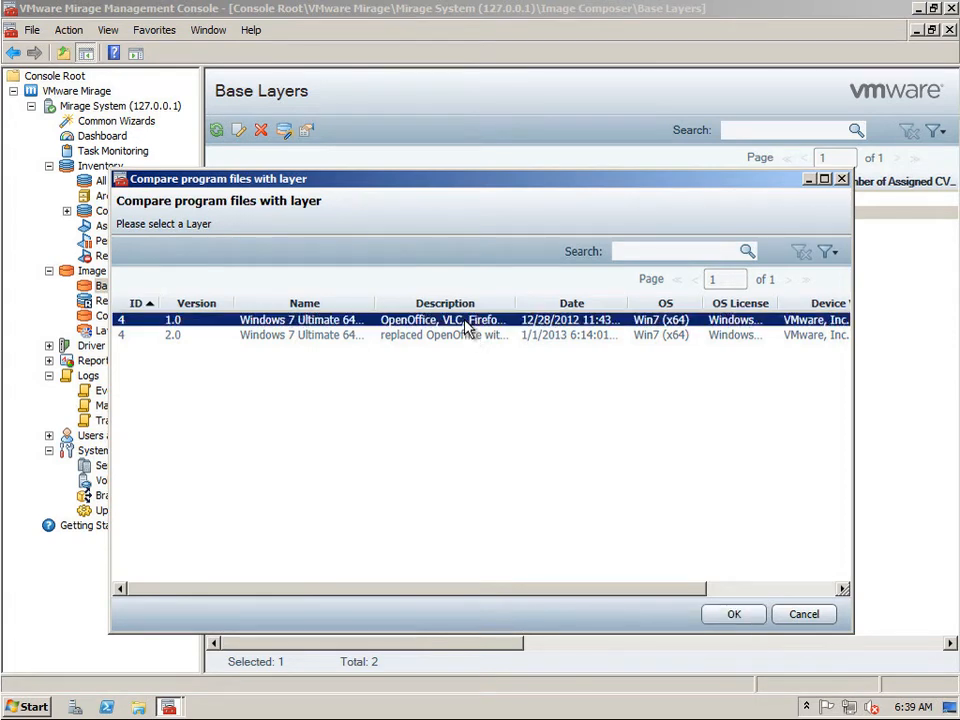
click(726, 620)
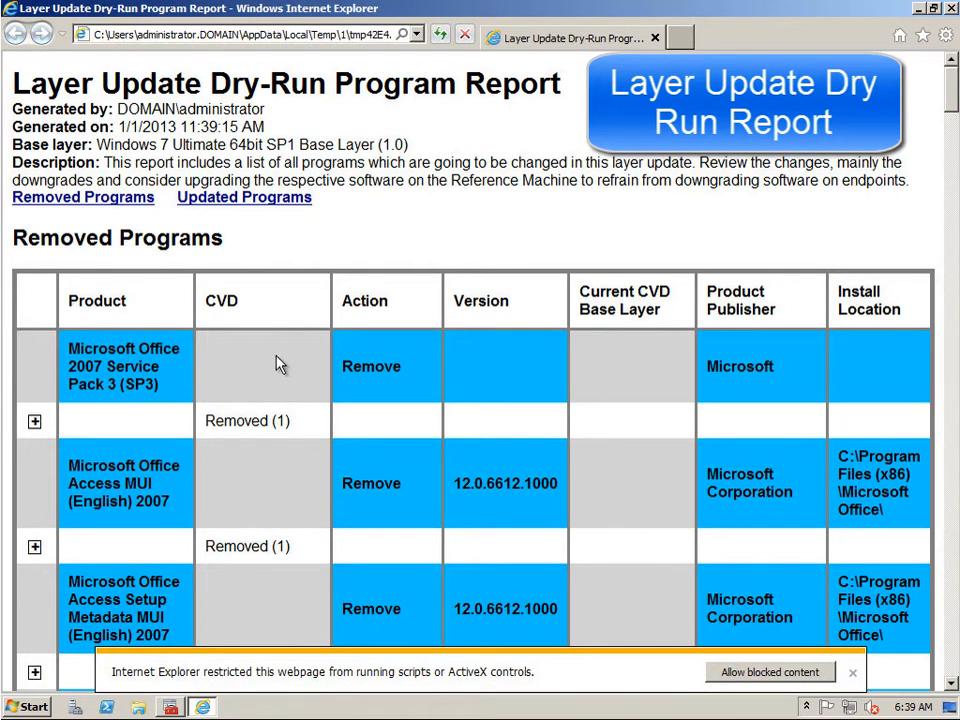
Read through the removed programs in the dry-run report, allow its blocked content, and close the report.
scroll(279, 366, down, 5)
scroll(279, 368, down, 7)
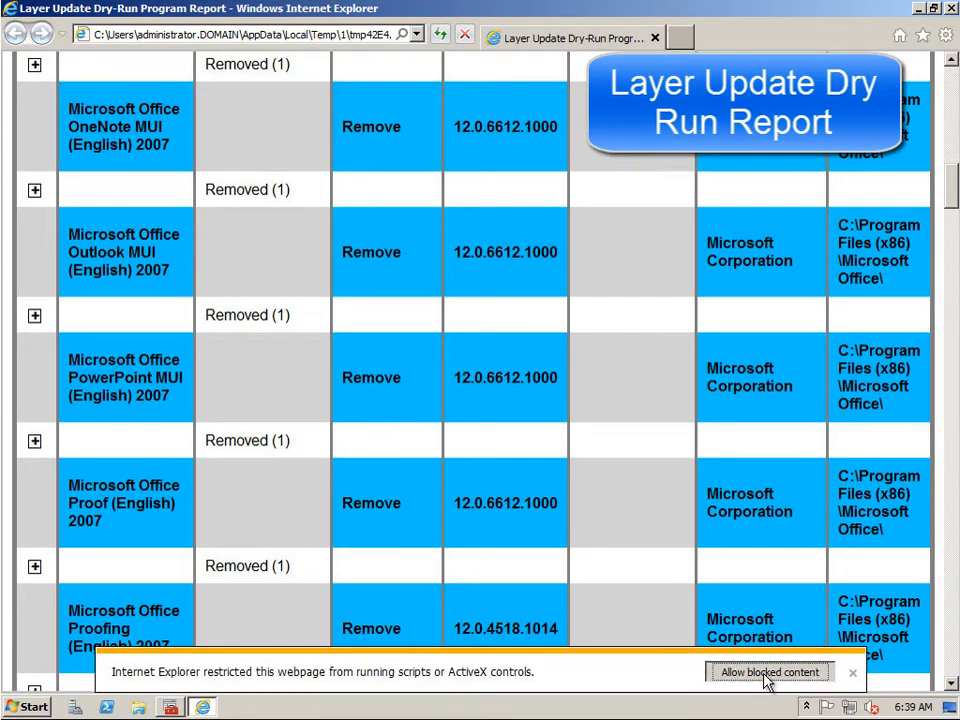
click(768, 676)
click(953, 10)
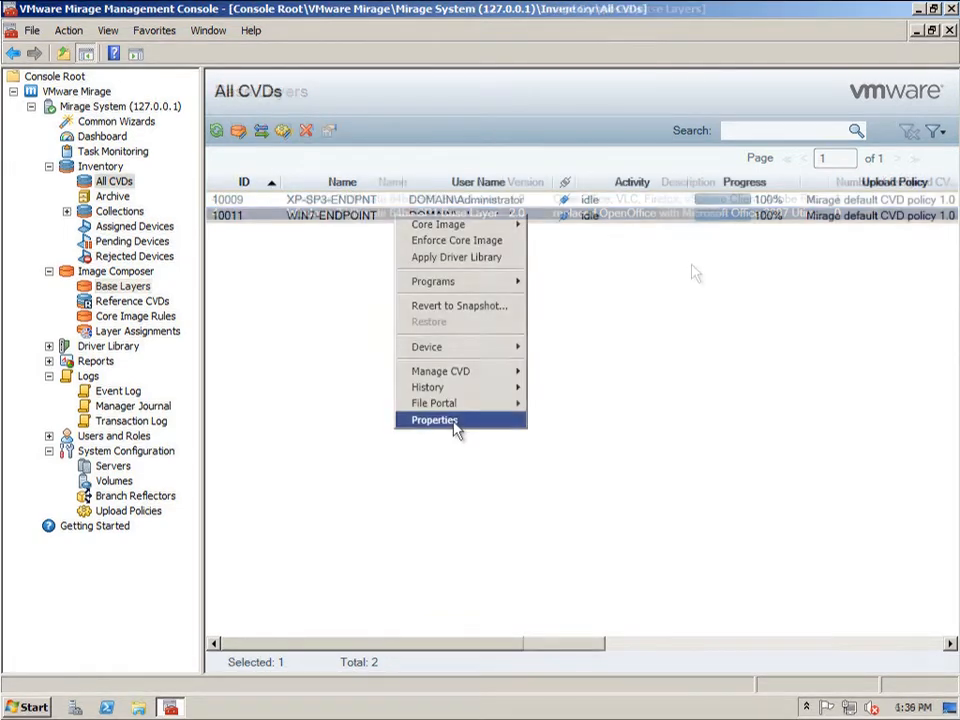
Find OpenOffice.org 3.4.1 in the program files of the WIN7-ENDPOINT CVD and on that endpoint's desktop.
click(440, 418)
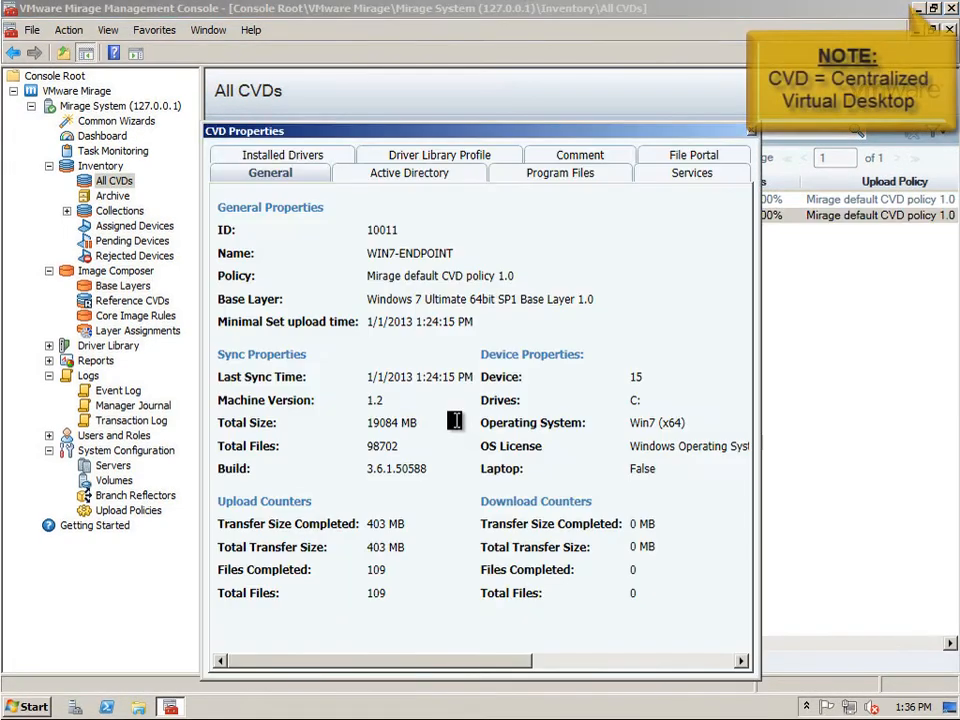
click(555, 176)
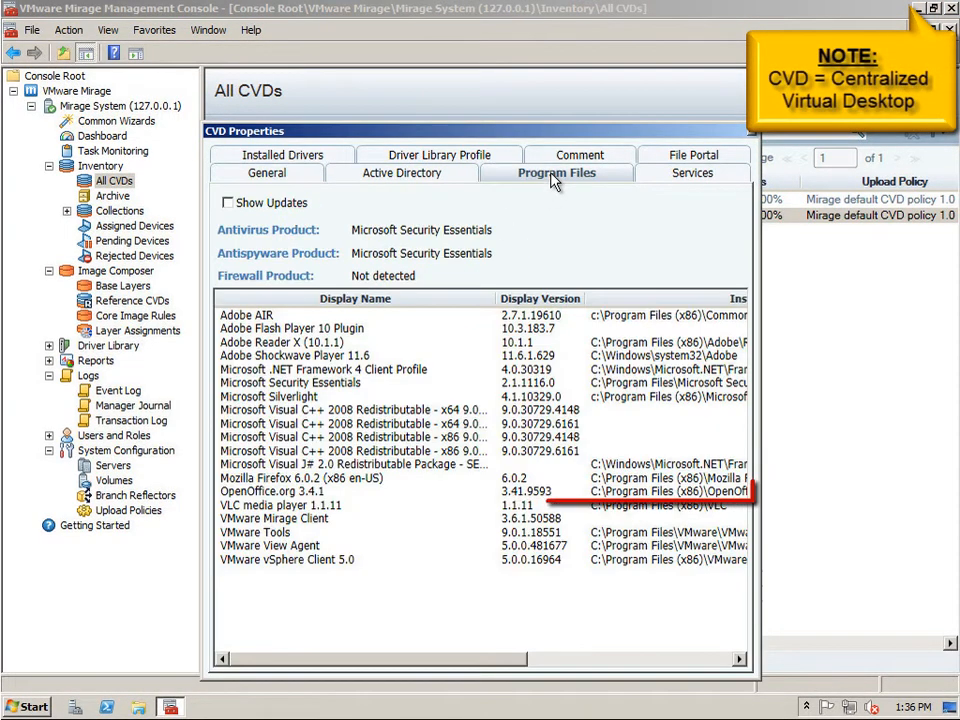
click(315, 494)
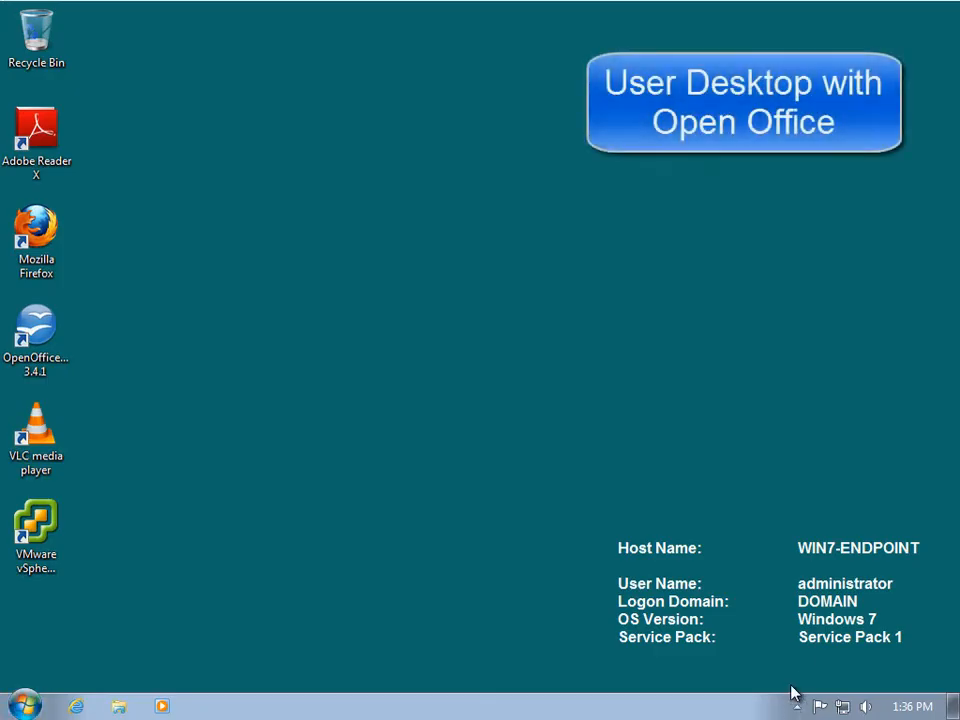
click(57, 355)
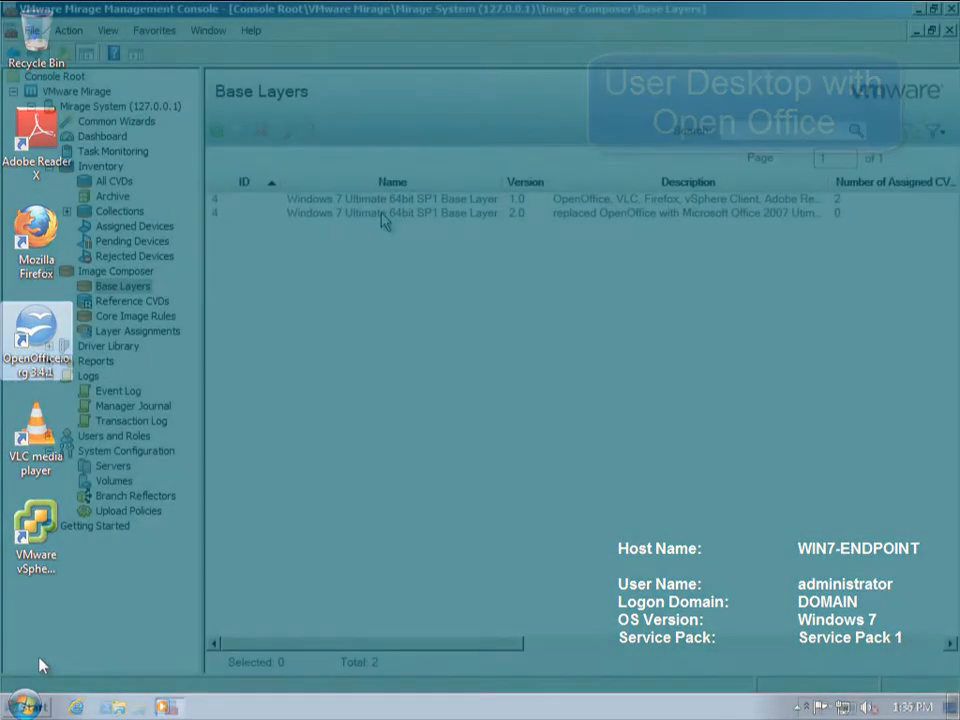
Start updating CVDs to version 2.0 of the Windows 7 Ultimate 64bit SP1 base layer and accept the layer-testing recommendation.
click(383, 213)
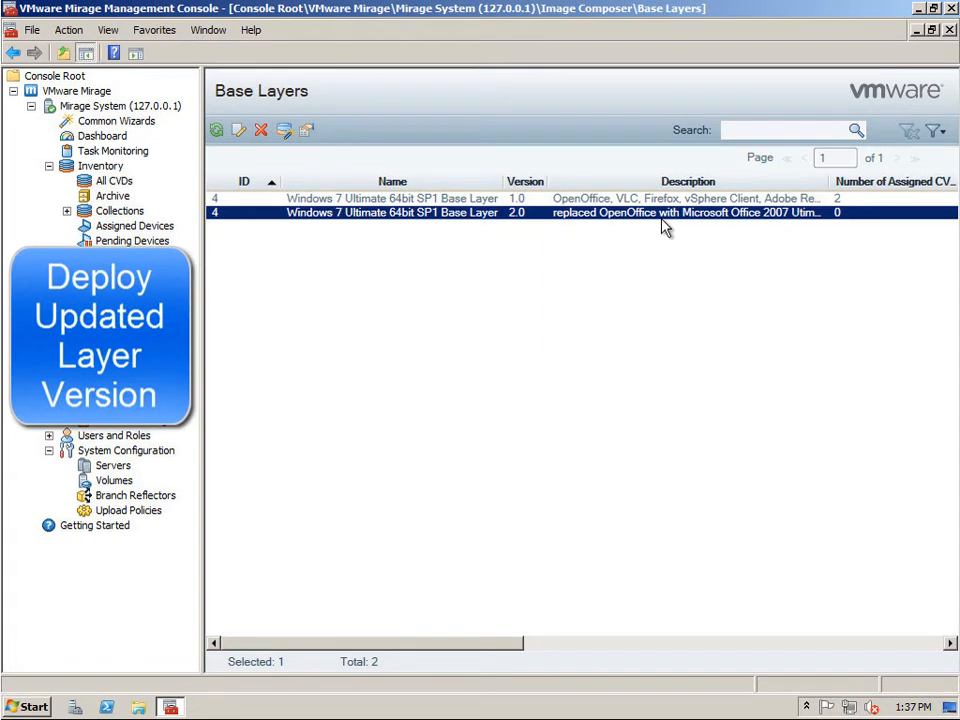
right_click(507, 220)
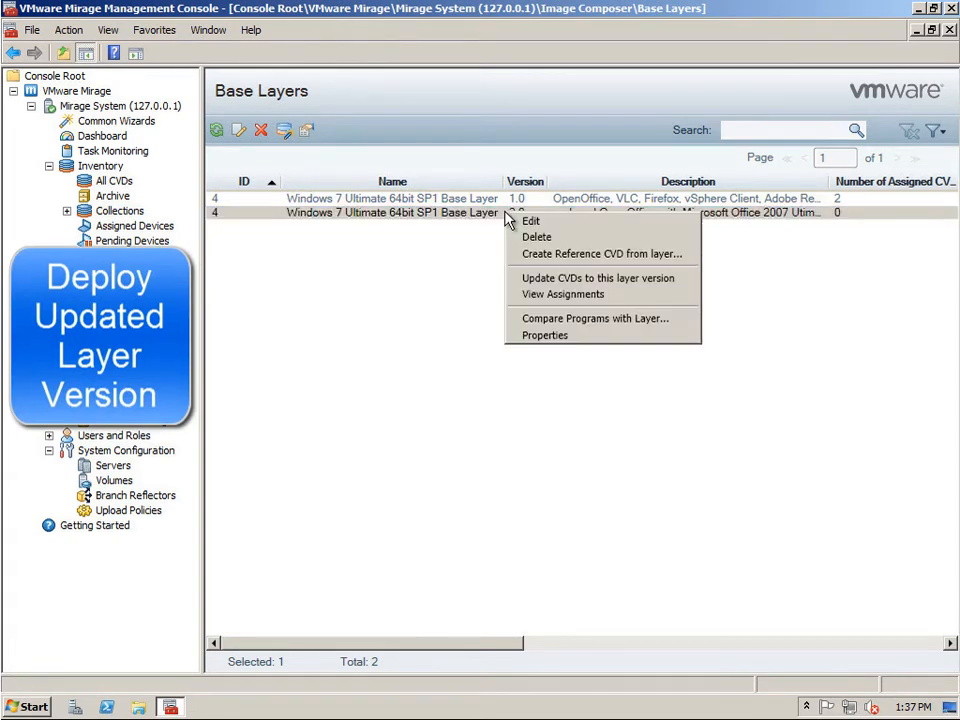
click(686, 287)
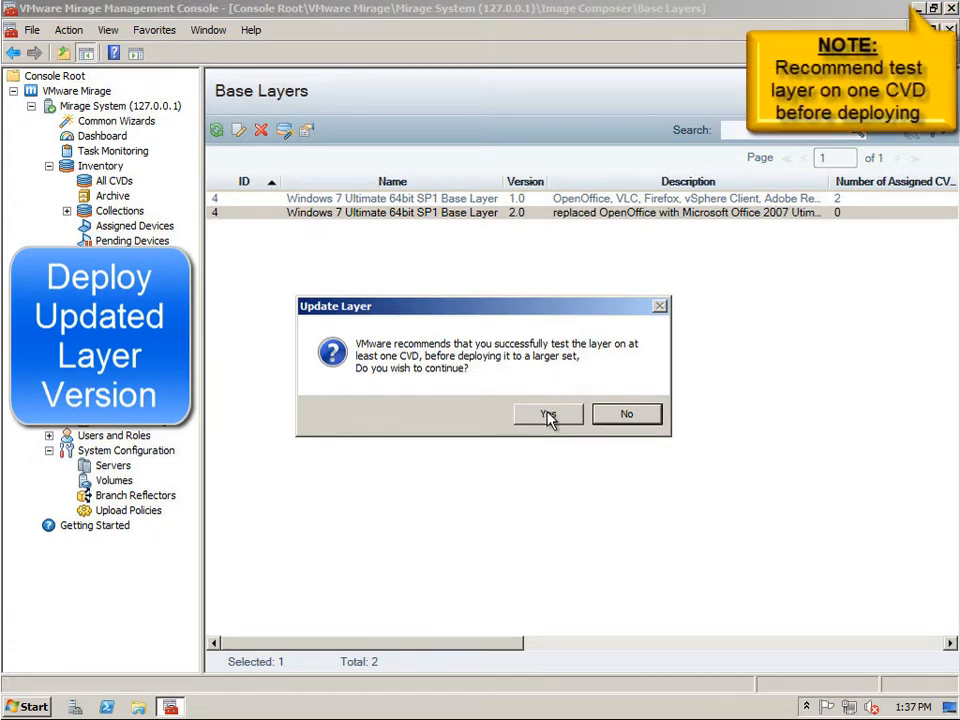
click(548, 416)
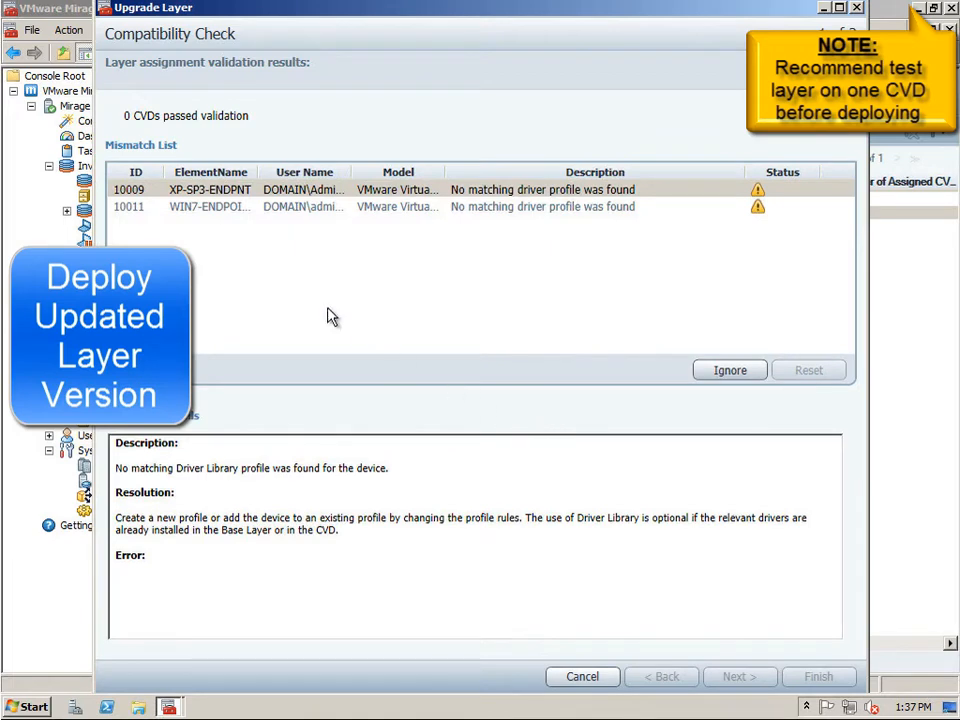
Read the validation details of the WIN7-ENDPOINT driver profile mismatch in the compatibility check and ignore that mismatch.
click(250, 207)
double_click(258, 173)
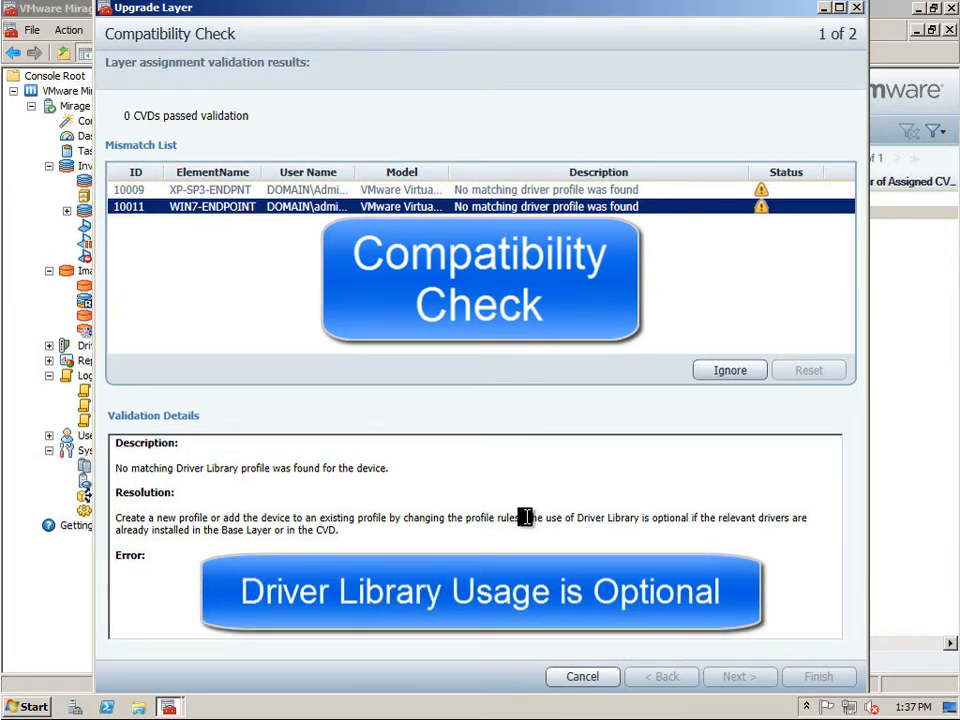
drag(524, 516, 536, 527)
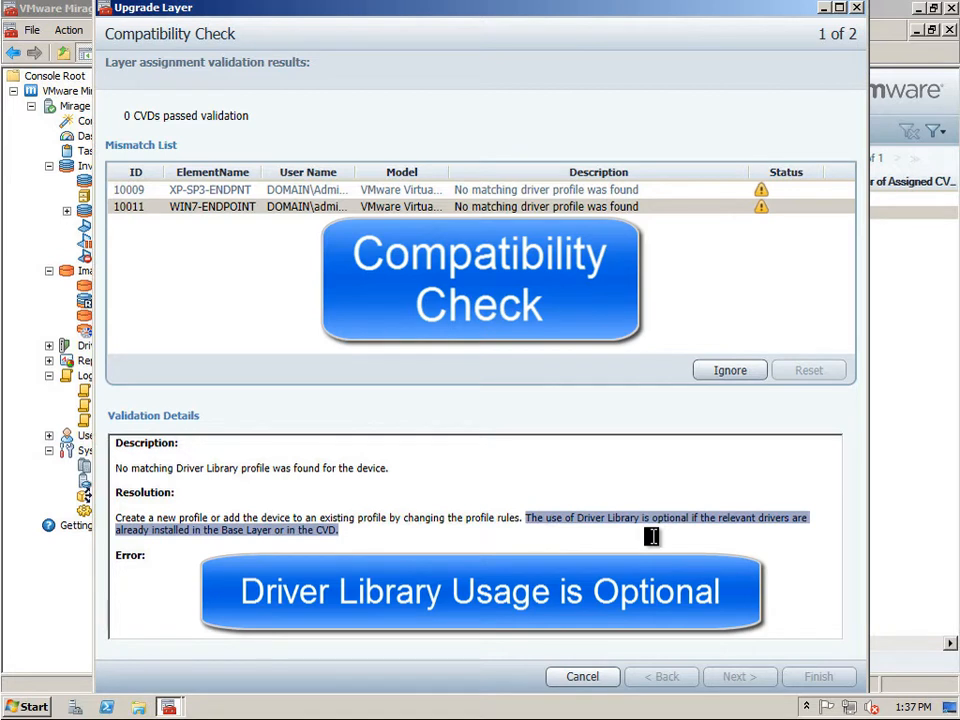
click(729, 371)
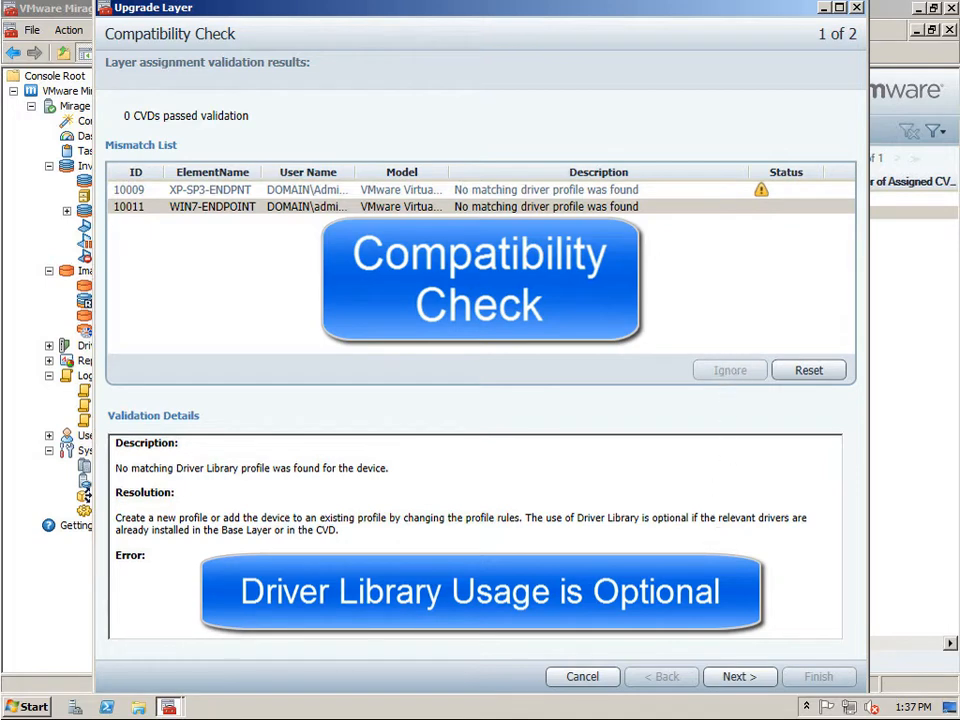
Finish assigning base layer version 2.0 to the validated CVD and follow the update's progress in Task Monitoring.
click(736, 679)
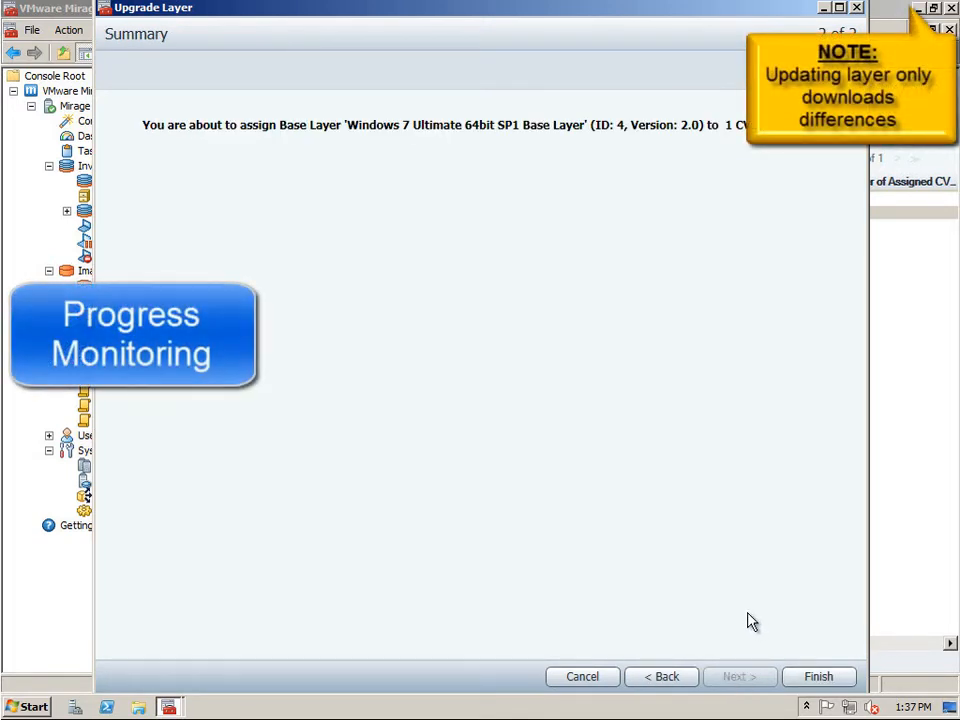
click(820, 677)
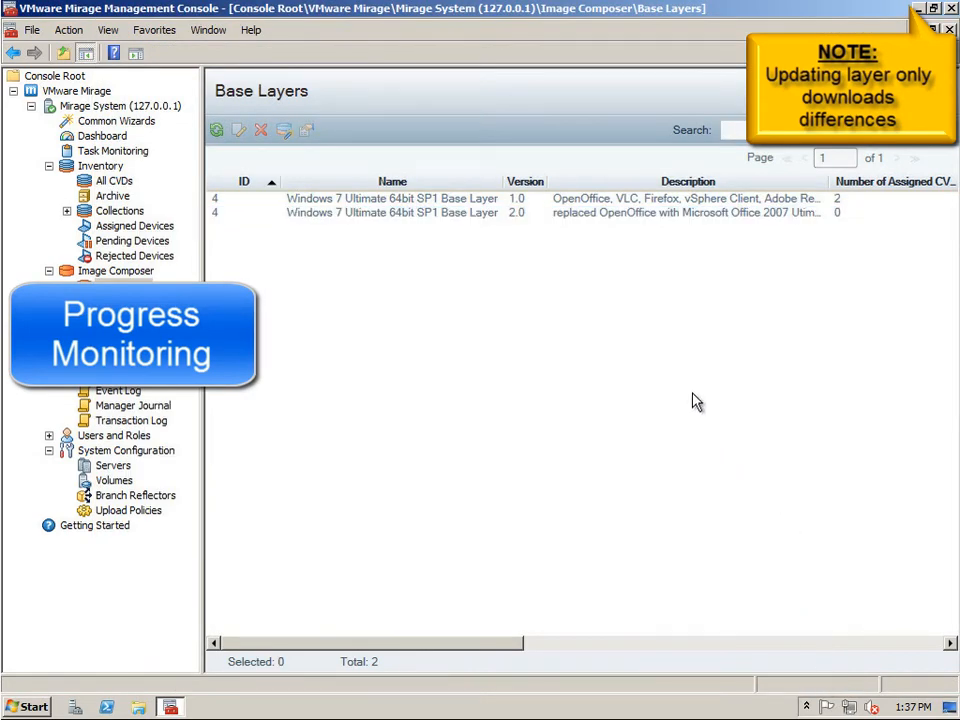
click(110, 152)
click(362, 202)
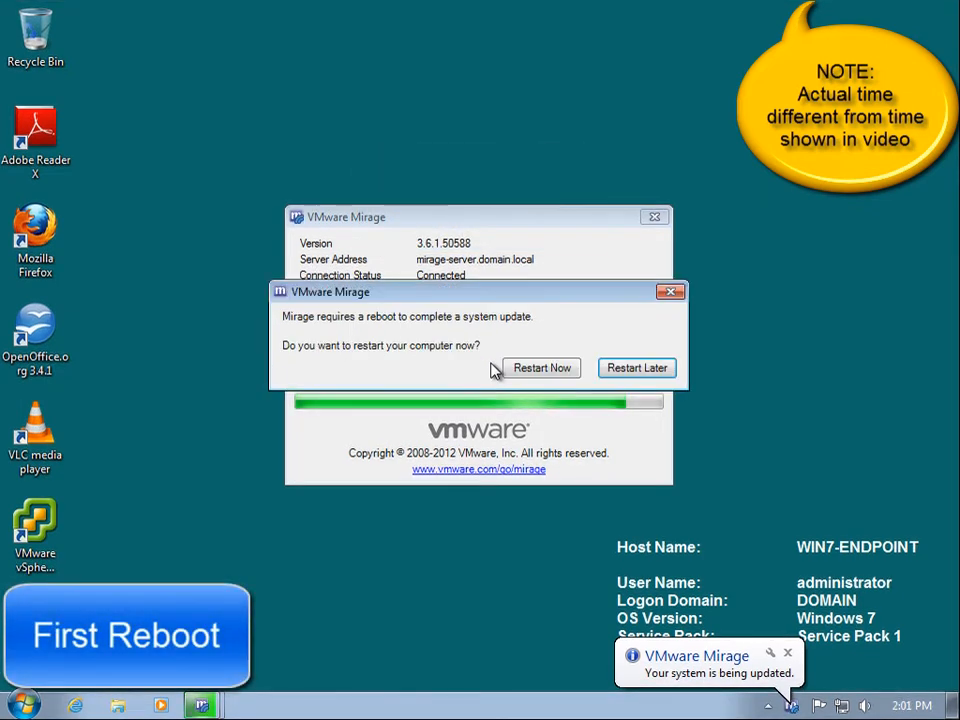
Restart the WIN7-ENDPOINT computer for the Mirage system update and log back on with the account password.
click(542, 369)
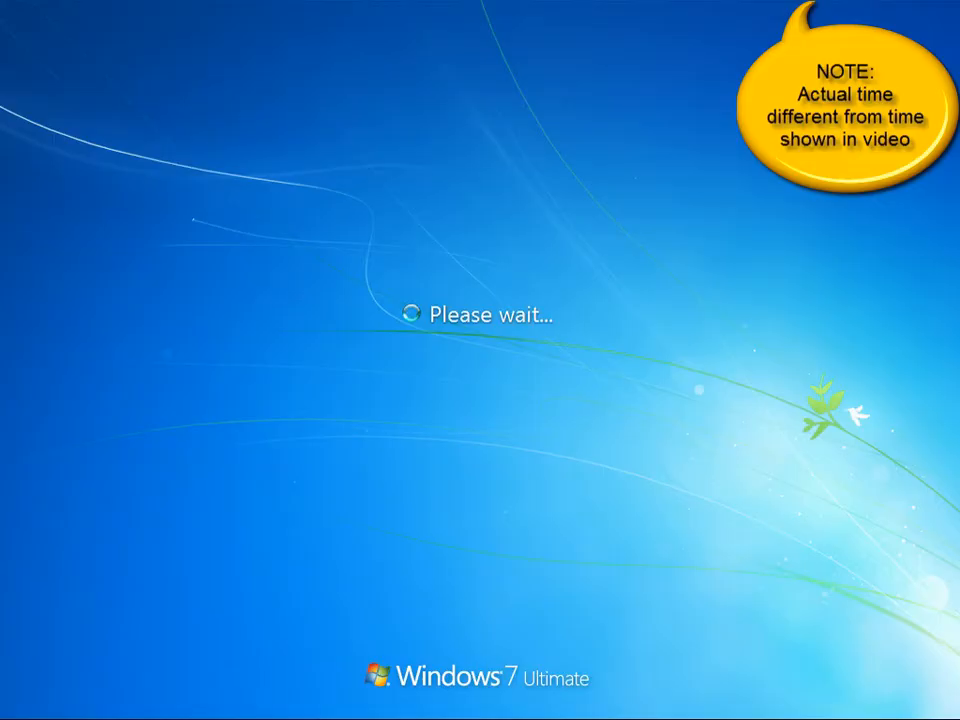
key(ctrl+alt+Delete)
text(••••••••)
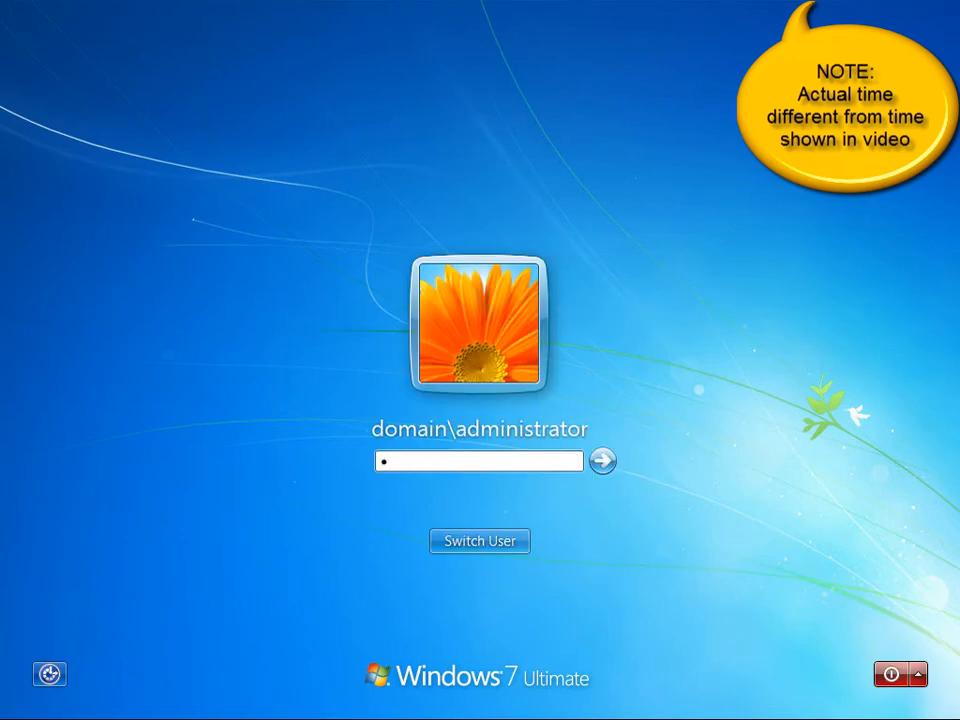
key(Return)
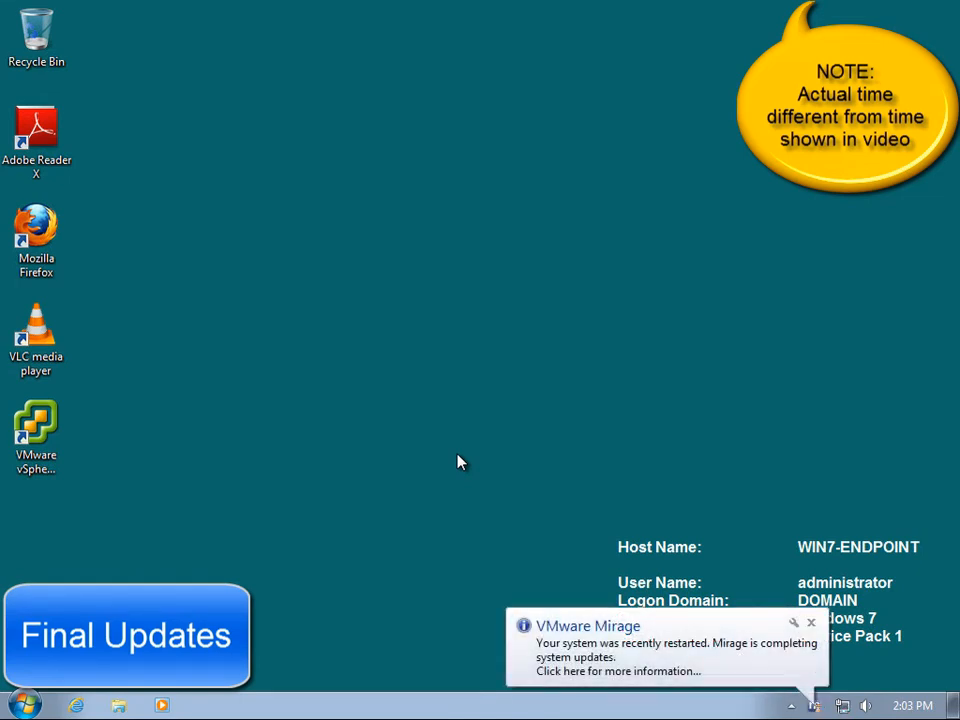
Check the Mirage update status on the endpoint and find Microsoft Office 2007 among its programs and in Programs and Features.
click(647, 671)
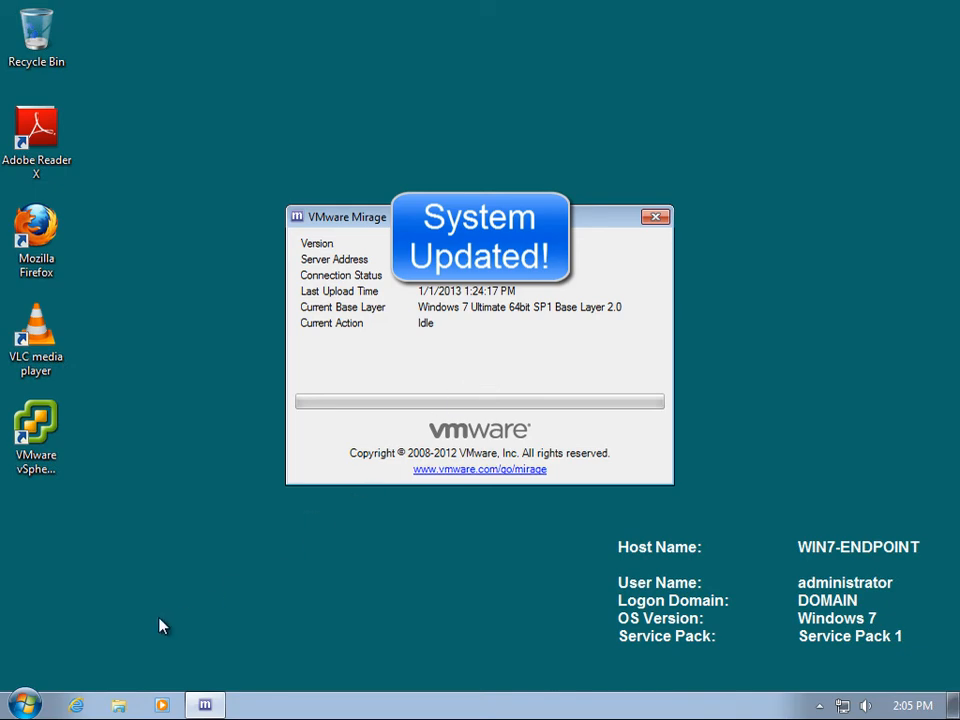
click(24, 705)
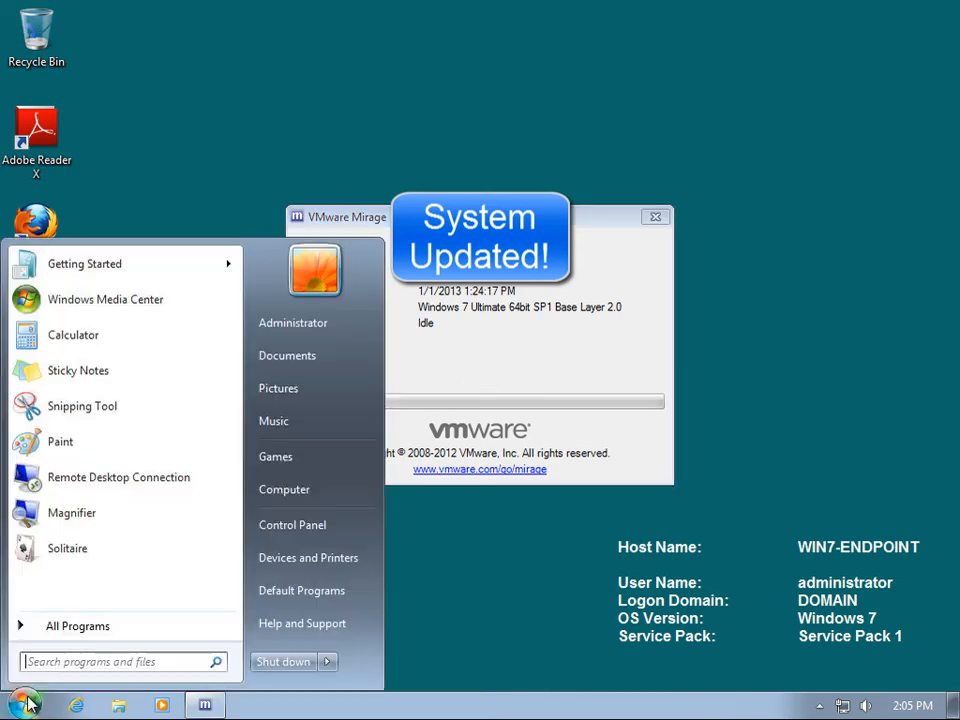
click(90, 628)
click(102, 541)
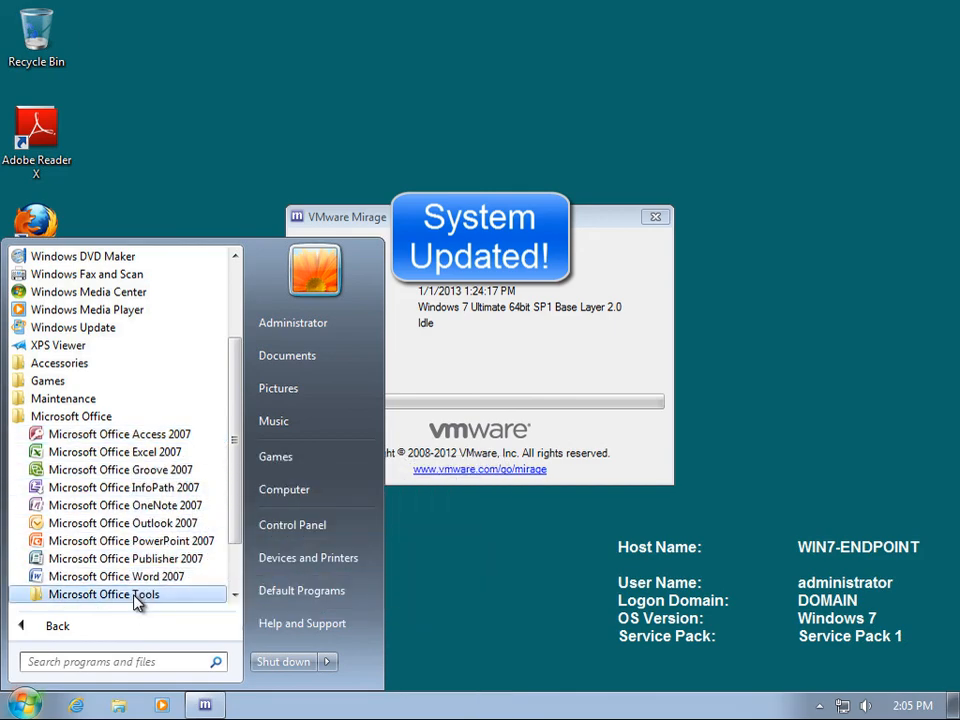
click(336, 529)
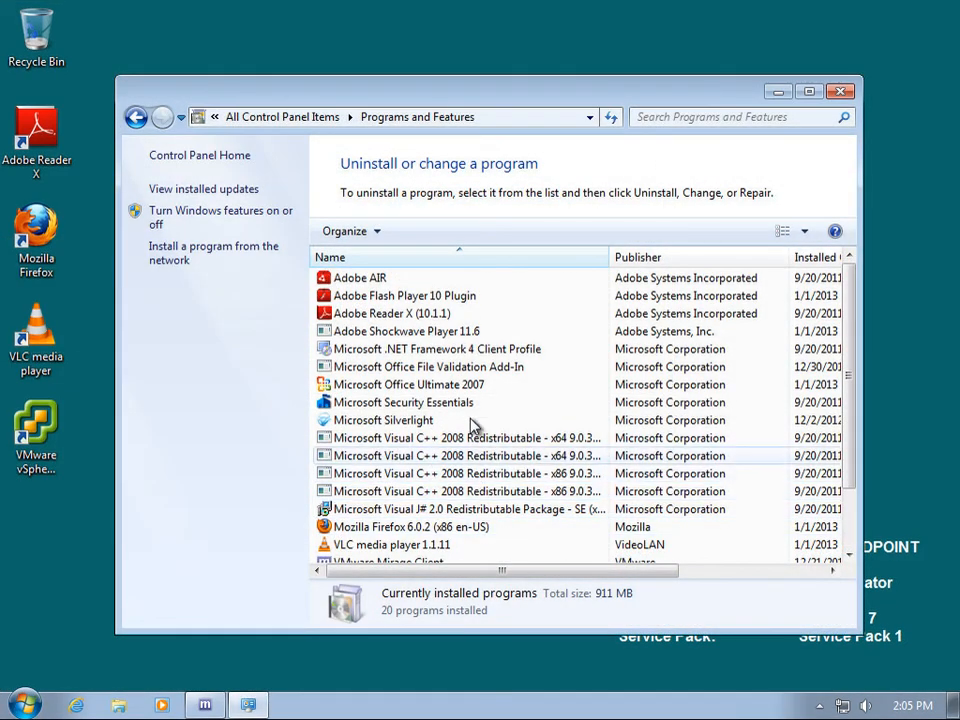
click(477, 389)
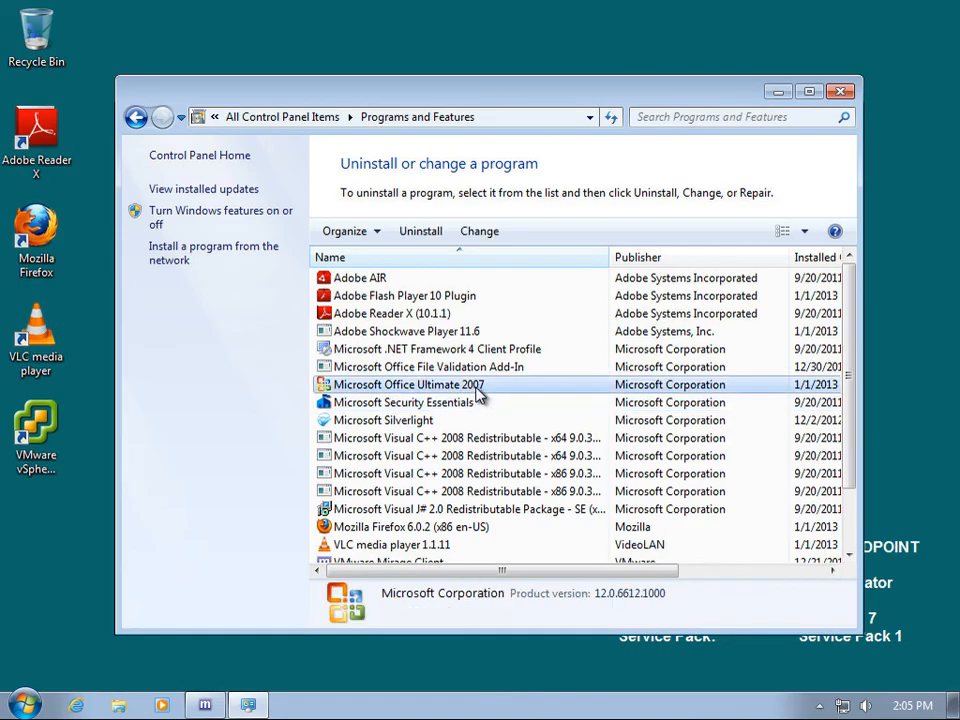